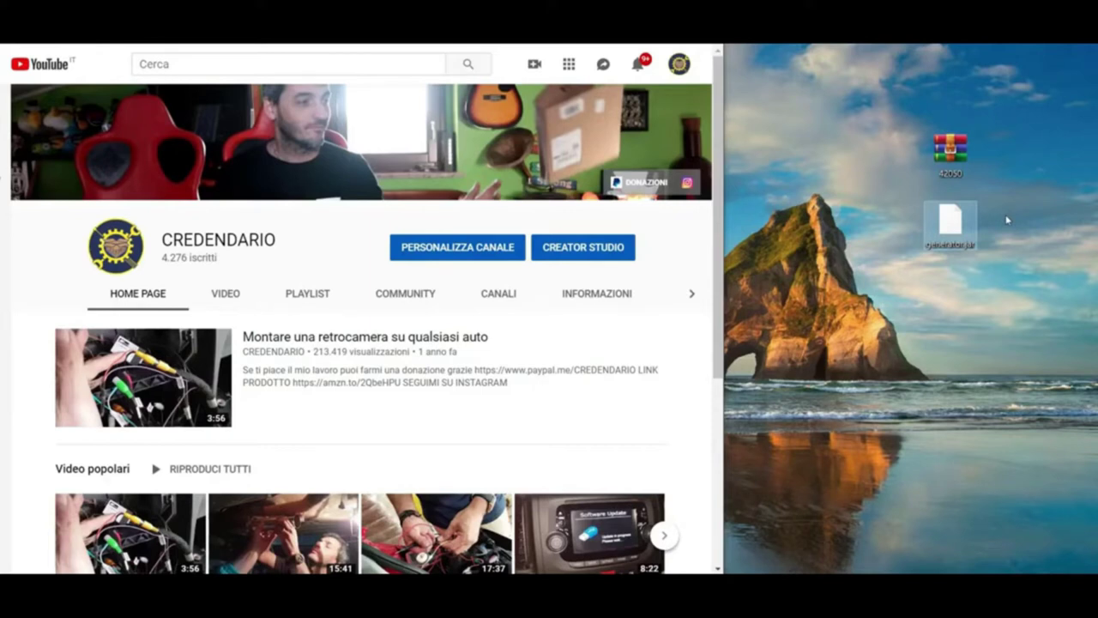
Select the 42050 archive on the desktop and open a new blank browser tab.
{"action": "left_click_drag", "start_coordinate": [939, 114], "coordinate": [801, 186]}
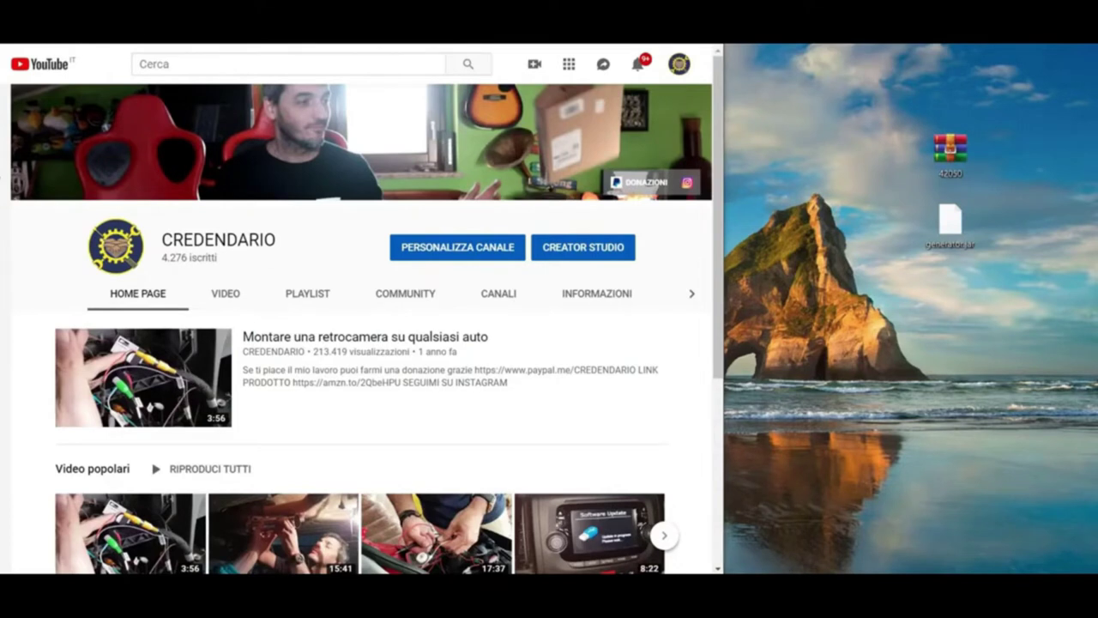
{"action": "key", "text": "ctrl+t"}
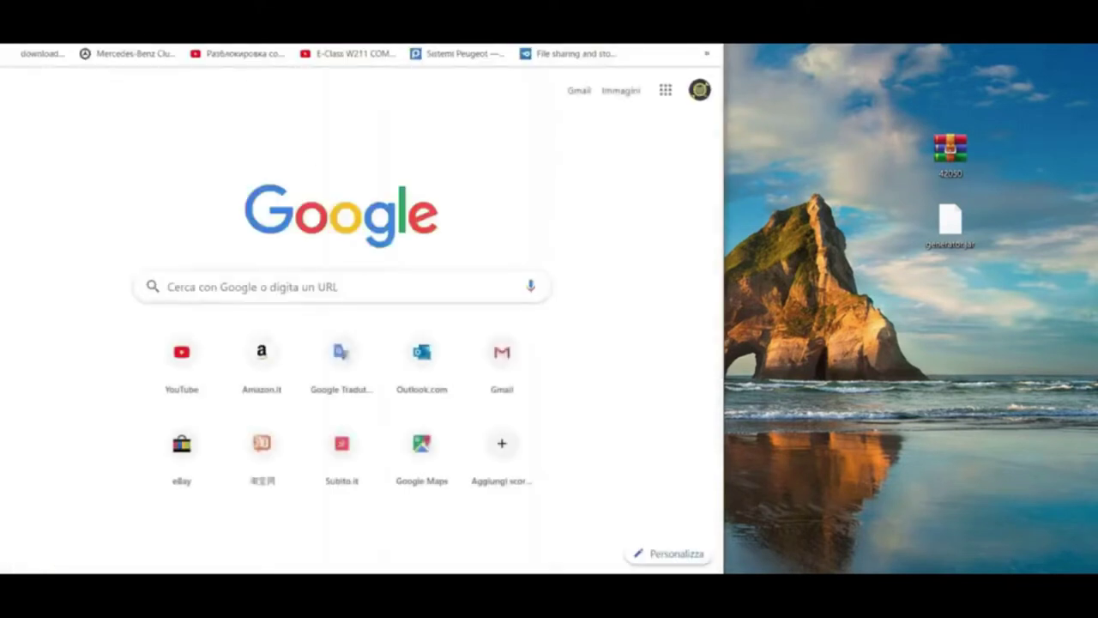
Paste the optitopt.com/155h link into the address bar and load its adf.ly countdown page.
{"action": "right_click", "coordinate": [201, 34]}
{"action": "left_click", "coordinate": [232, 129]}
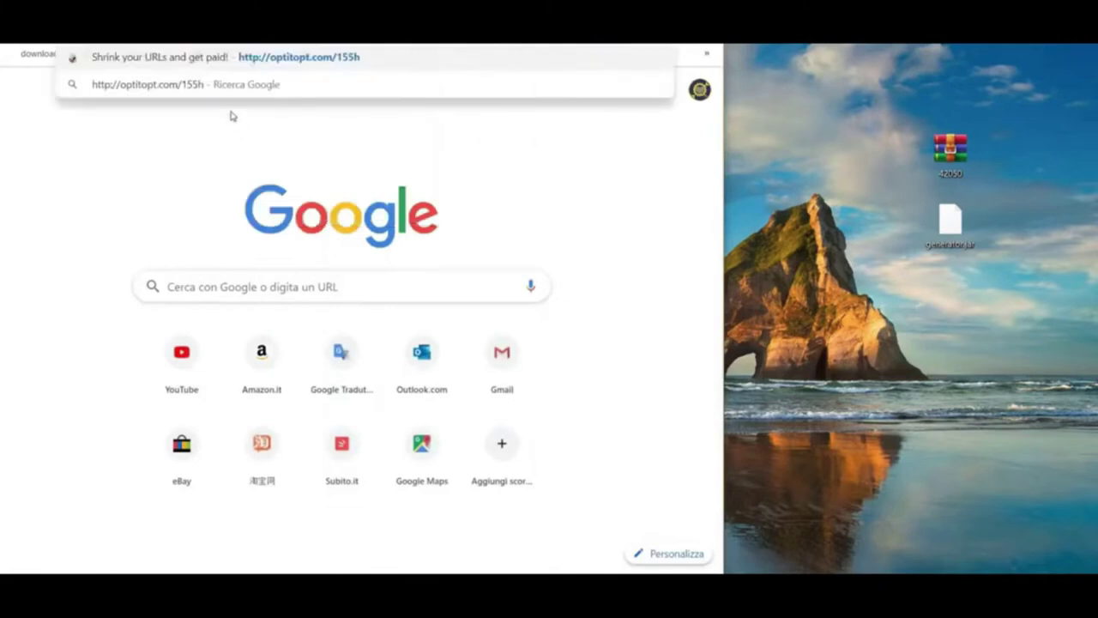
{"action": "key", "text": "Return"}
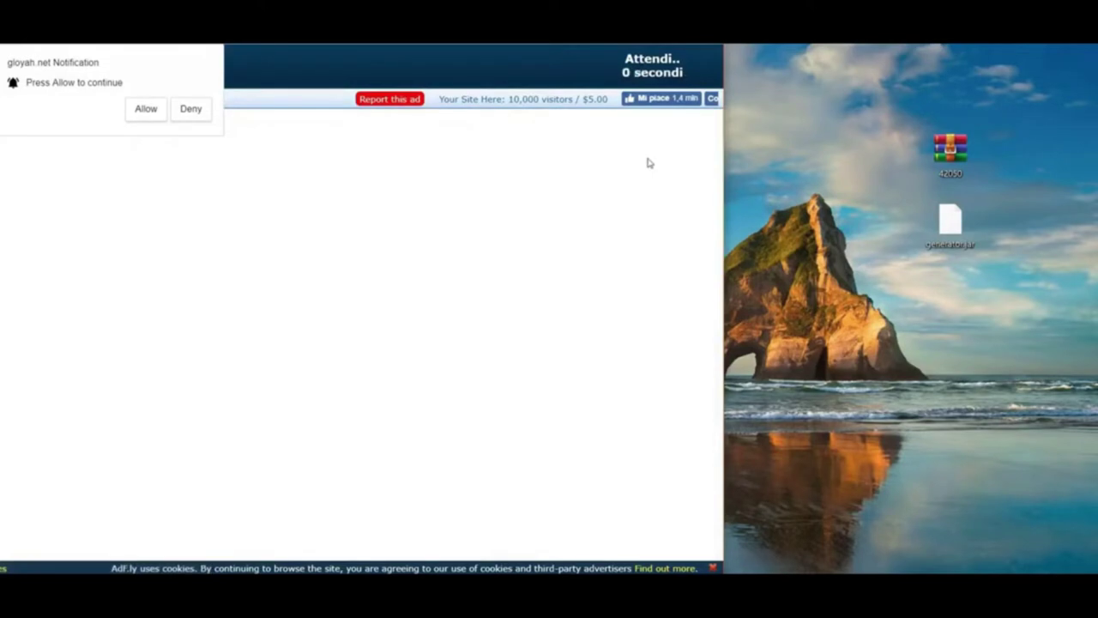
Continue past the adf.ly page, allow its notifications, and cancel the 42050.ZIP download.
{"action": "left_click", "coordinate": [659, 74]}
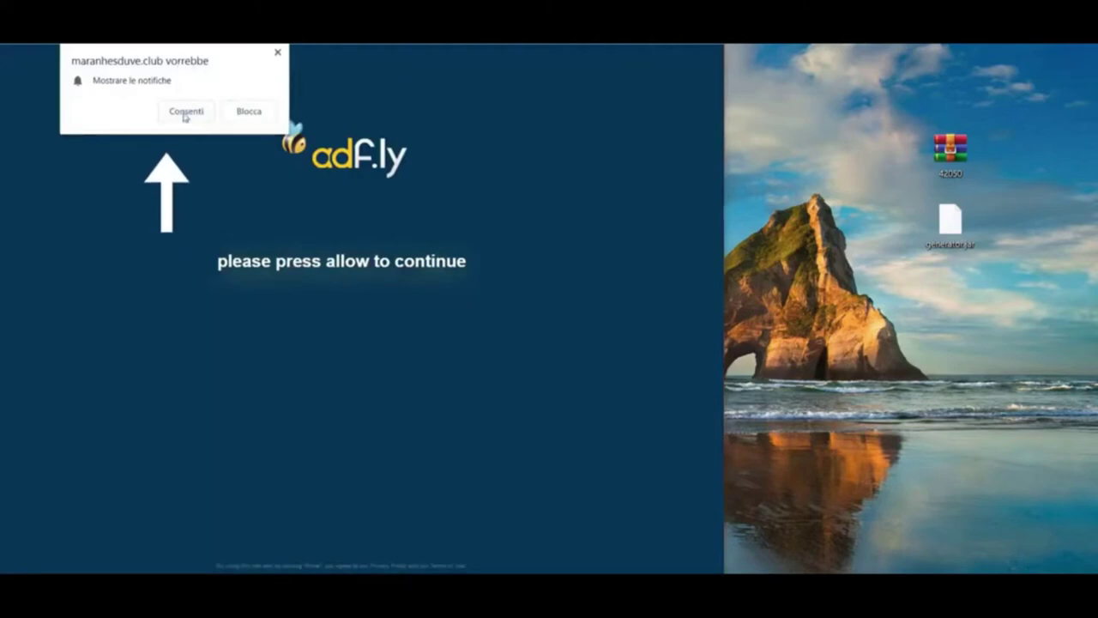
{"action": "left_click", "coordinate": [185, 115]}
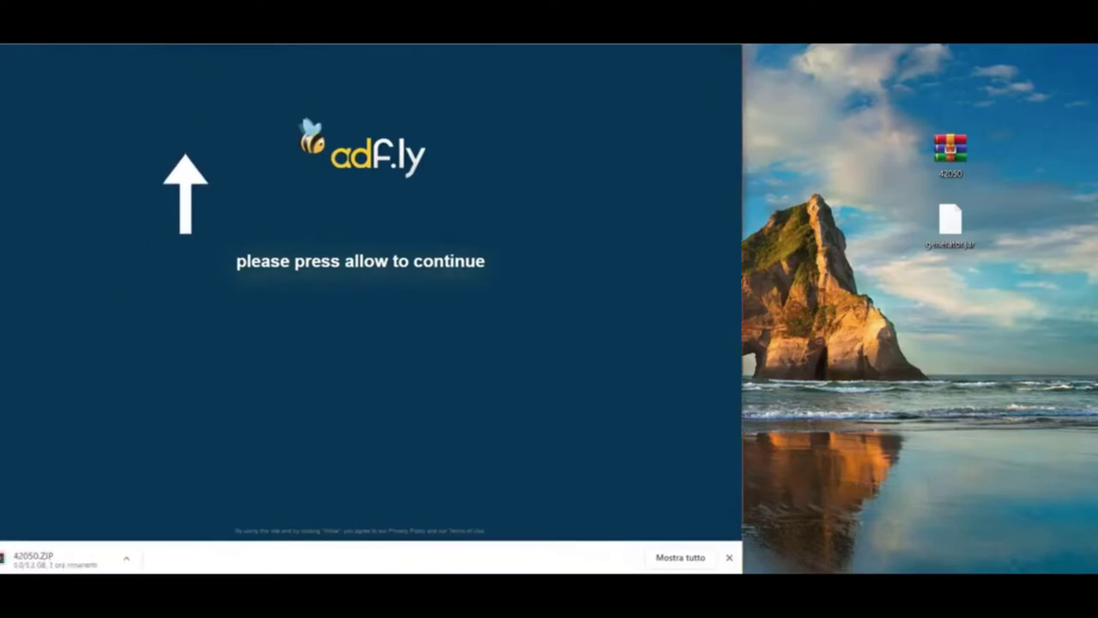
{"action": "left_click", "coordinate": [147, 558]}
{"action": "left_click", "coordinate": [183, 449]}
{"action": "left_click", "coordinate": [146, 558]}
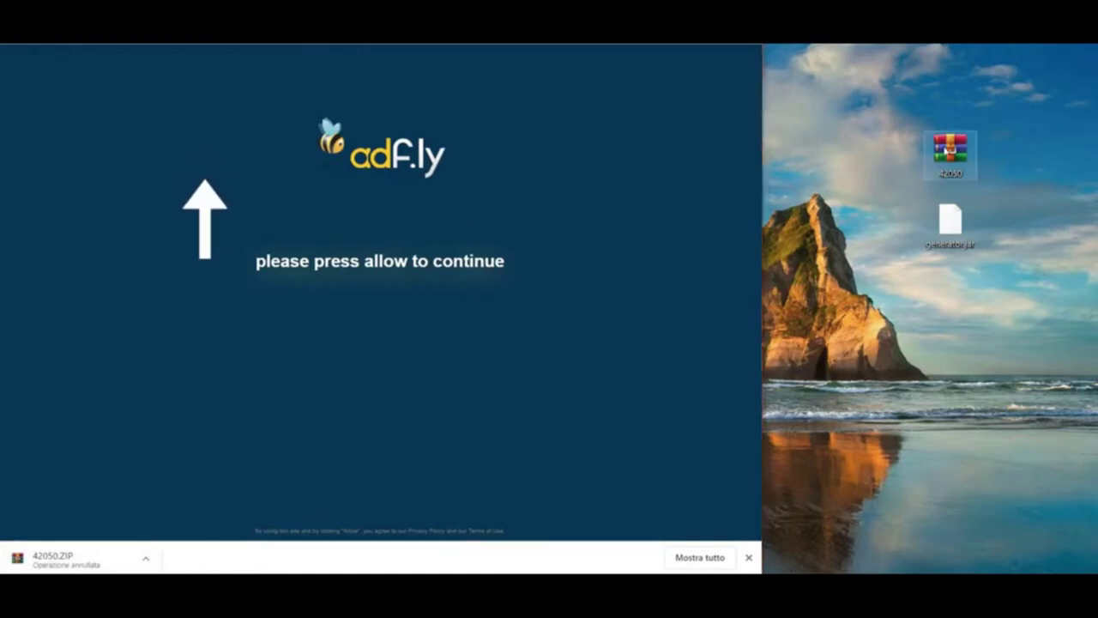
Extract the 42050 archive to the desktop with WinRAR's Estrai i file... default settings.
{"action": "right_click", "coordinate": [942, 151]}
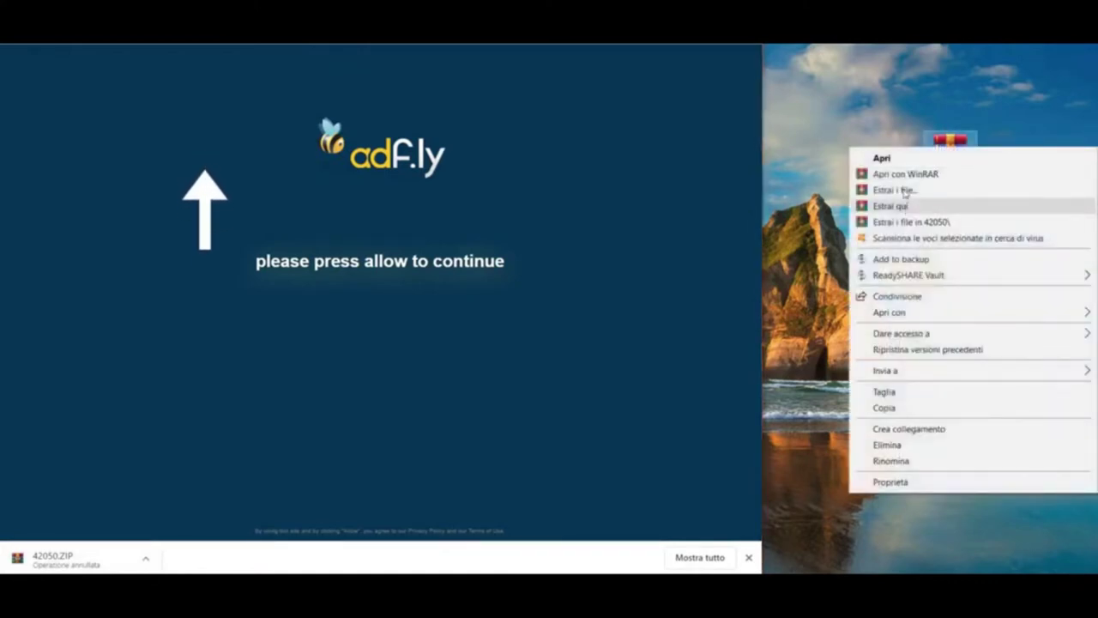
{"action": "left_click", "coordinate": [904, 193]}
{"action": "left_click", "coordinate": [904, 192]}
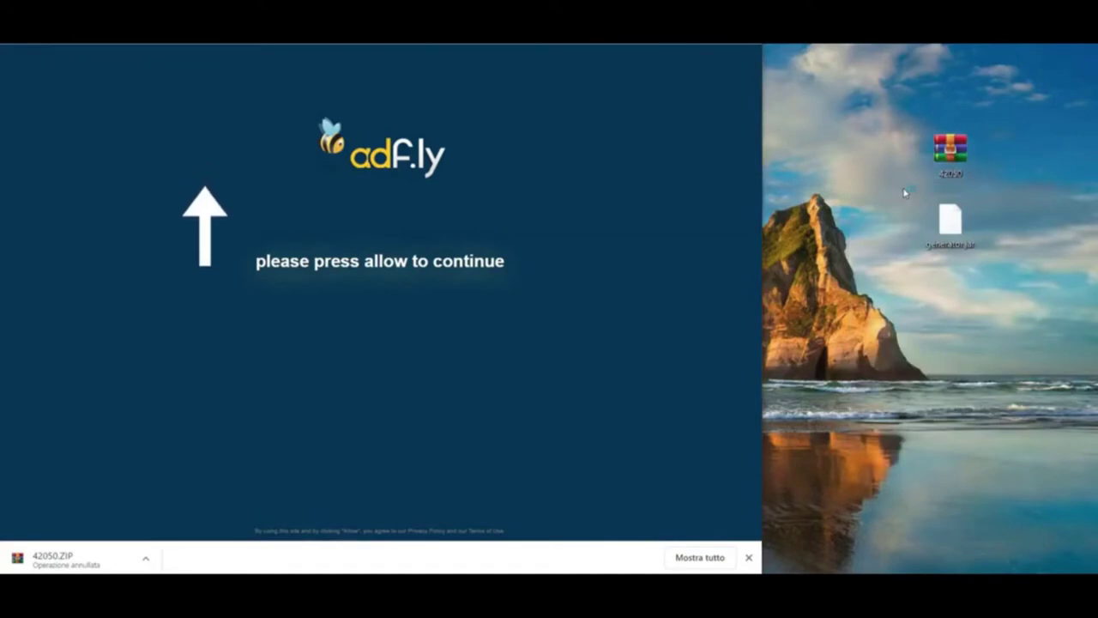
{"action": "left_click", "coordinate": [581, 432]}
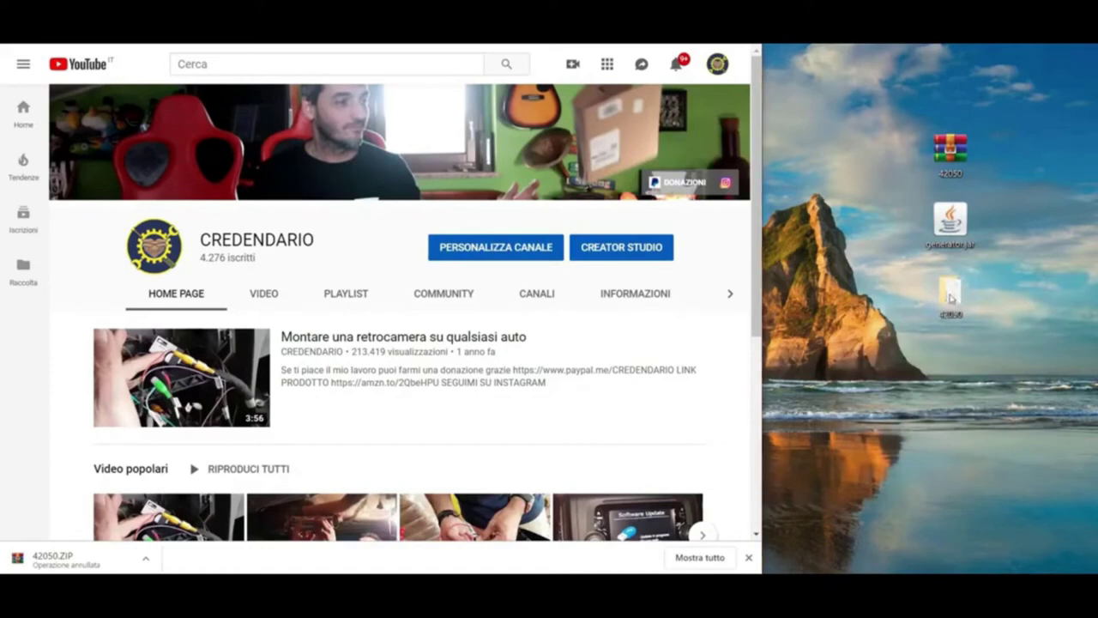
Check the extracted 42050 folder's 19 items, then open Questo PC with Win+E.
{"action": "double_click", "coordinate": [950, 296]}
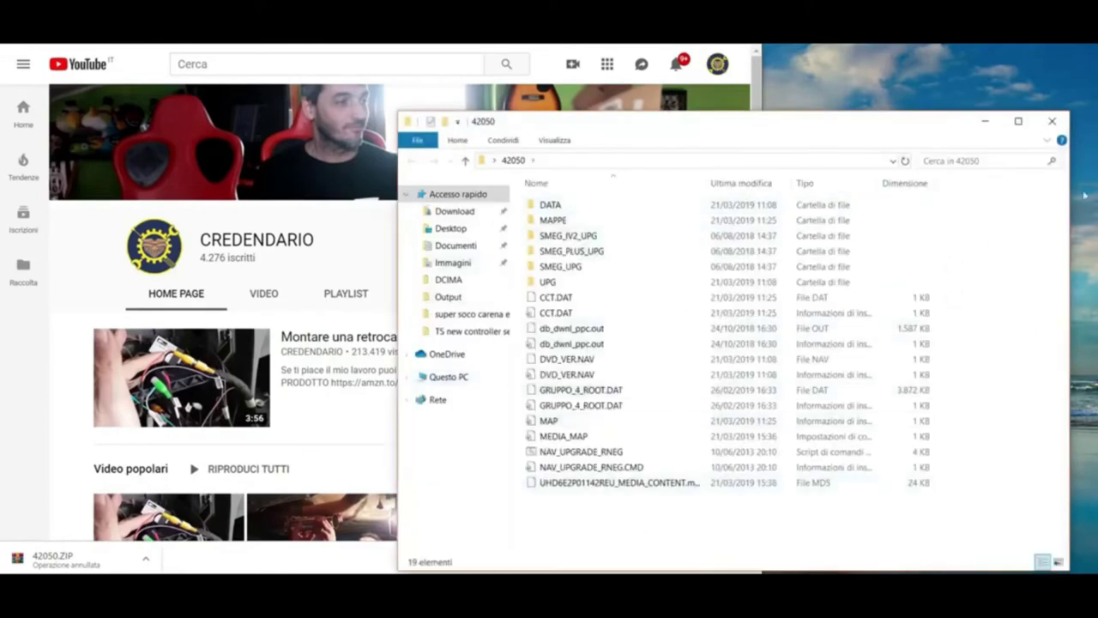
{"action": "left_click", "coordinate": [1053, 121]}
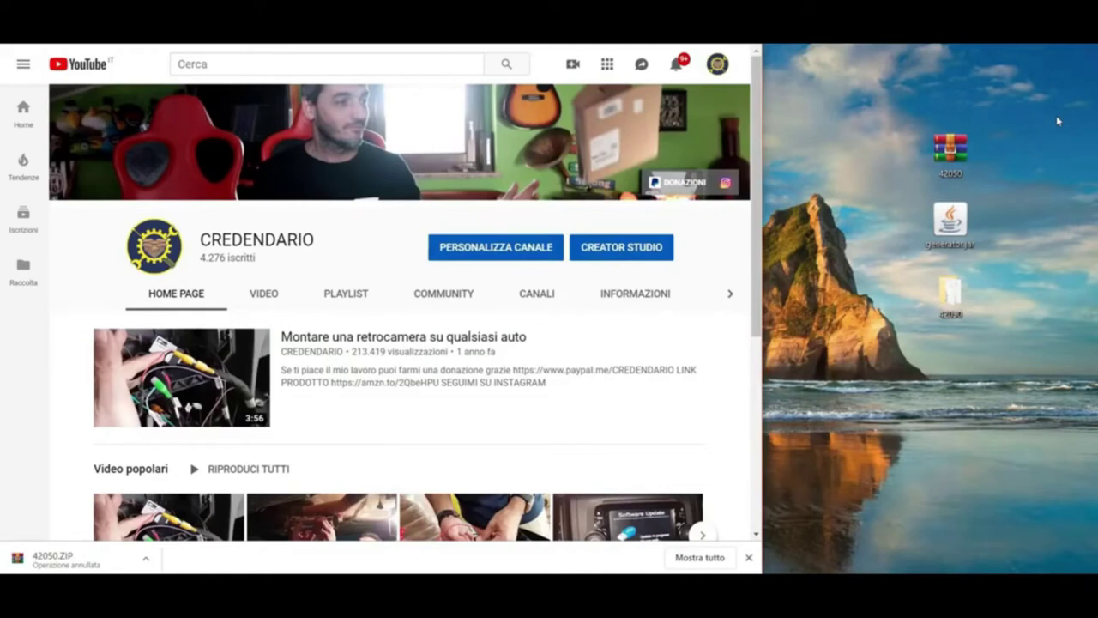
{"action": "key", "text": "super+e"}
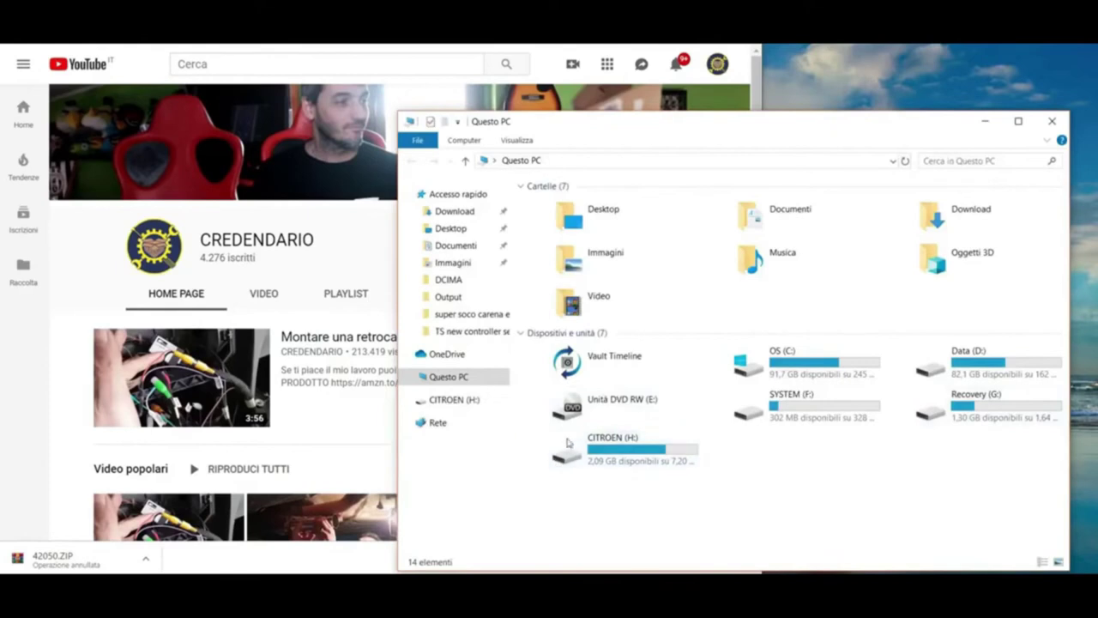
Quick-format the CITROEN (H:) drive as FAT32, confirming the data-erase warning.
{"action": "left_click", "coordinate": [631, 455]}
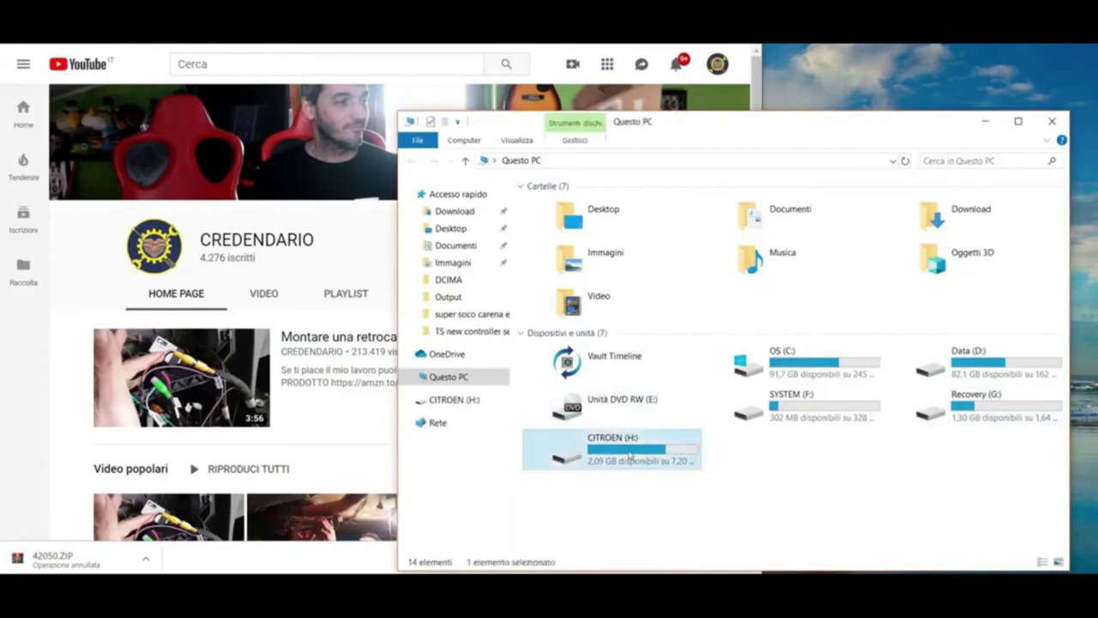
{"action": "right_click", "coordinate": [630, 456]}
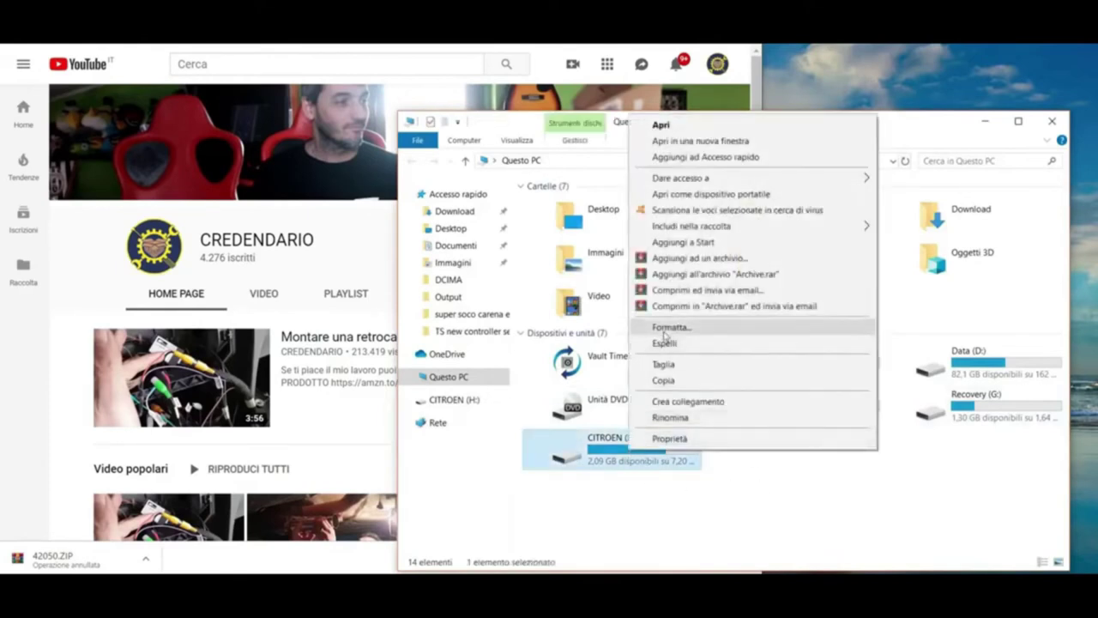
{"action": "left_click", "coordinate": [665, 332]}
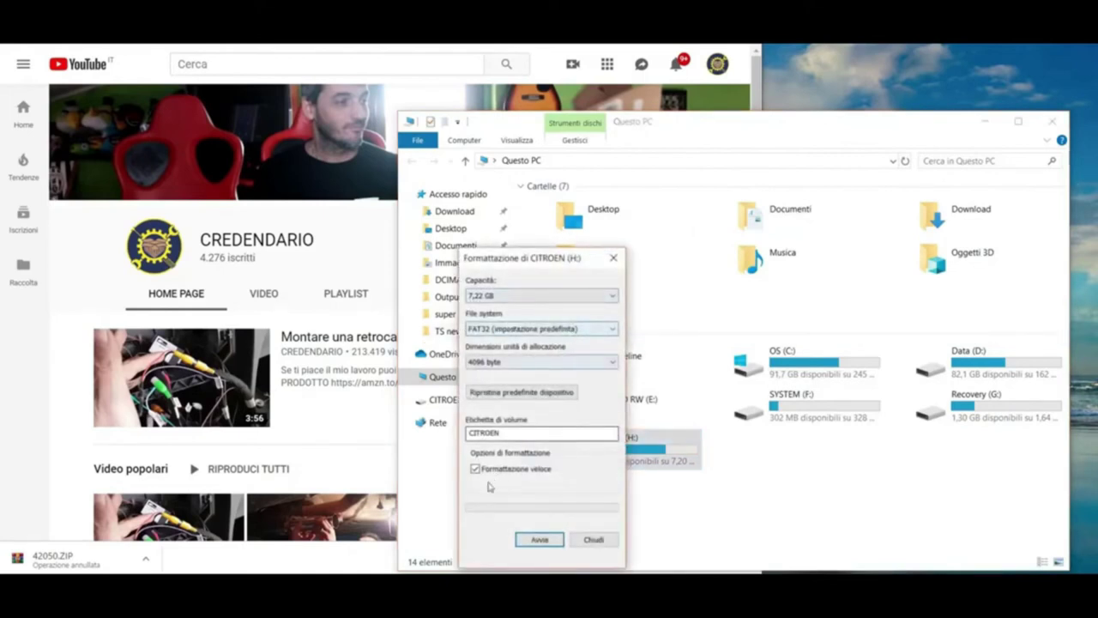
{"action": "left_click", "coordinate": [536, 540]}
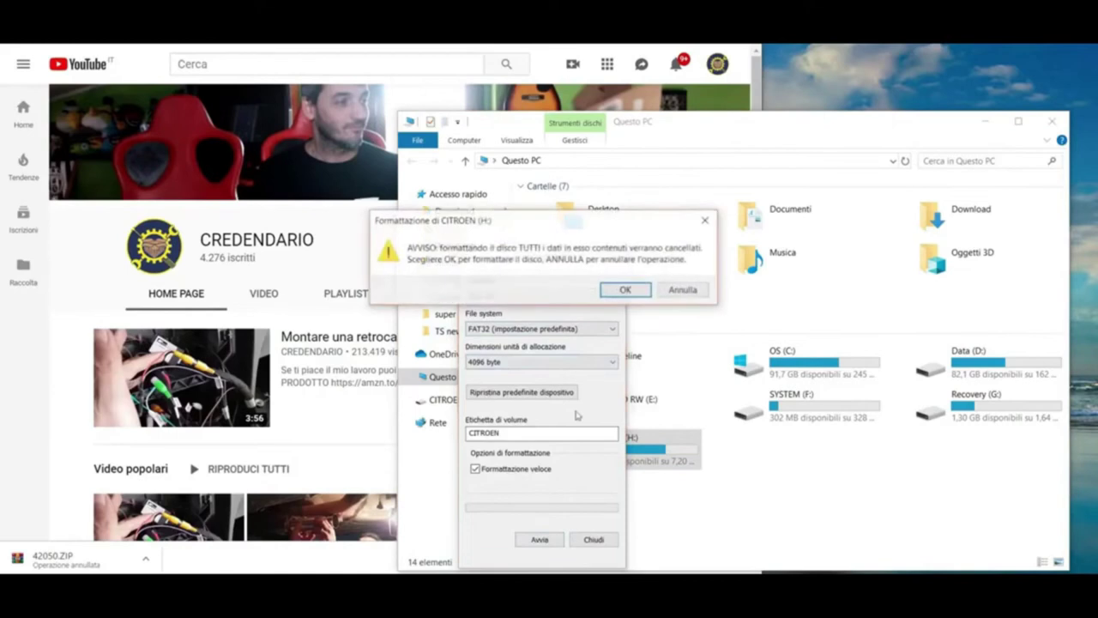
{"action": "left_click", "coordinate": [625, 290]}
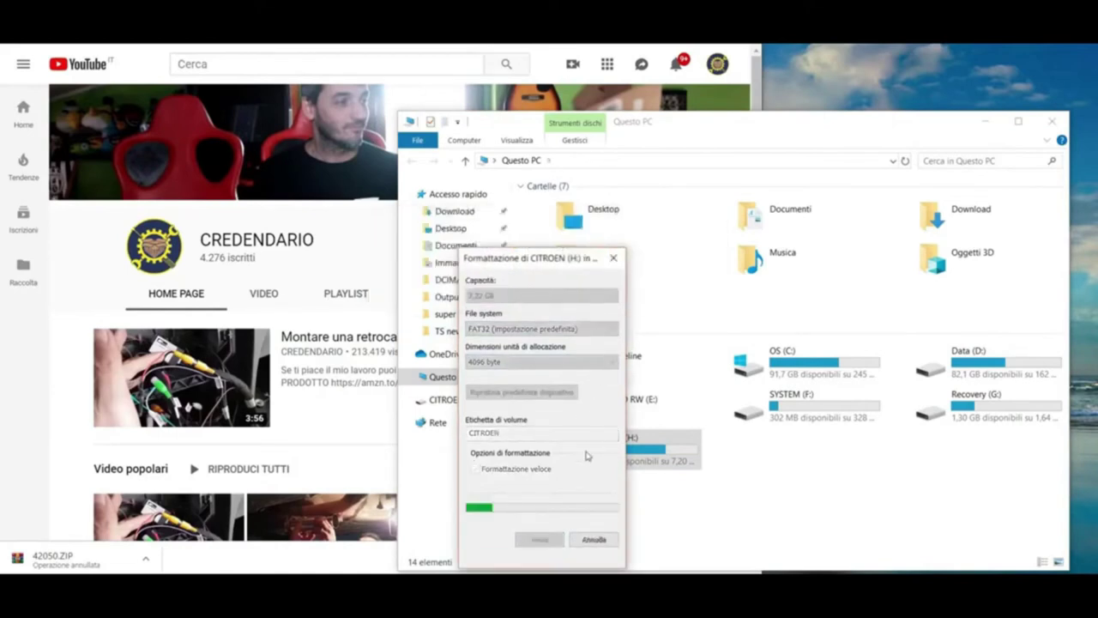
{"action": "left_click", "coordinate": [639, 287]}
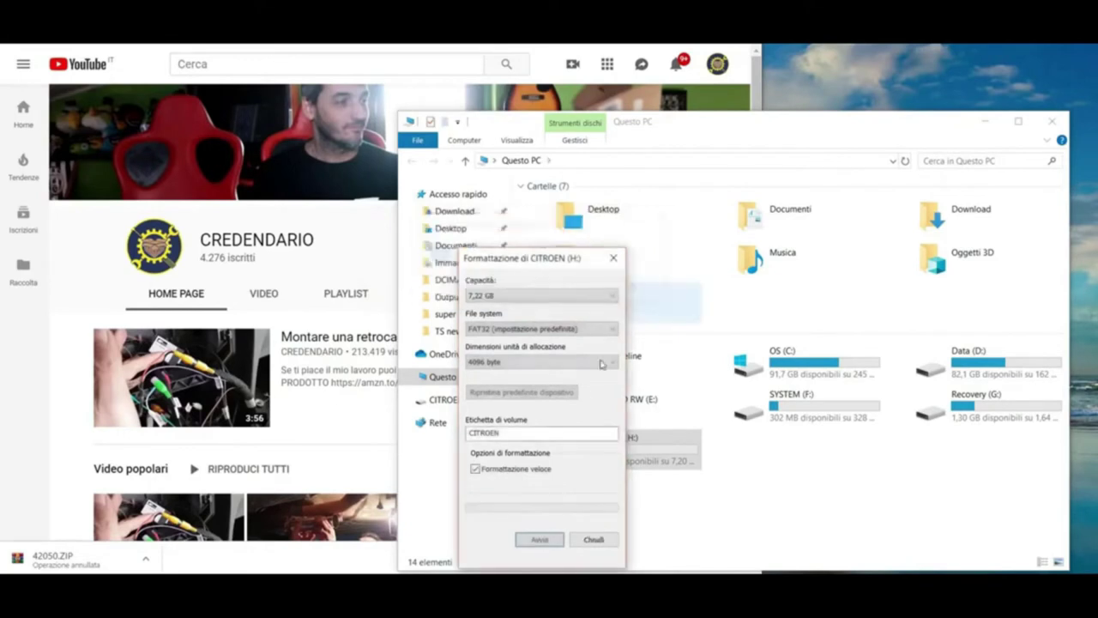
{"action": "left_click", "coordinate": [615, 254]}
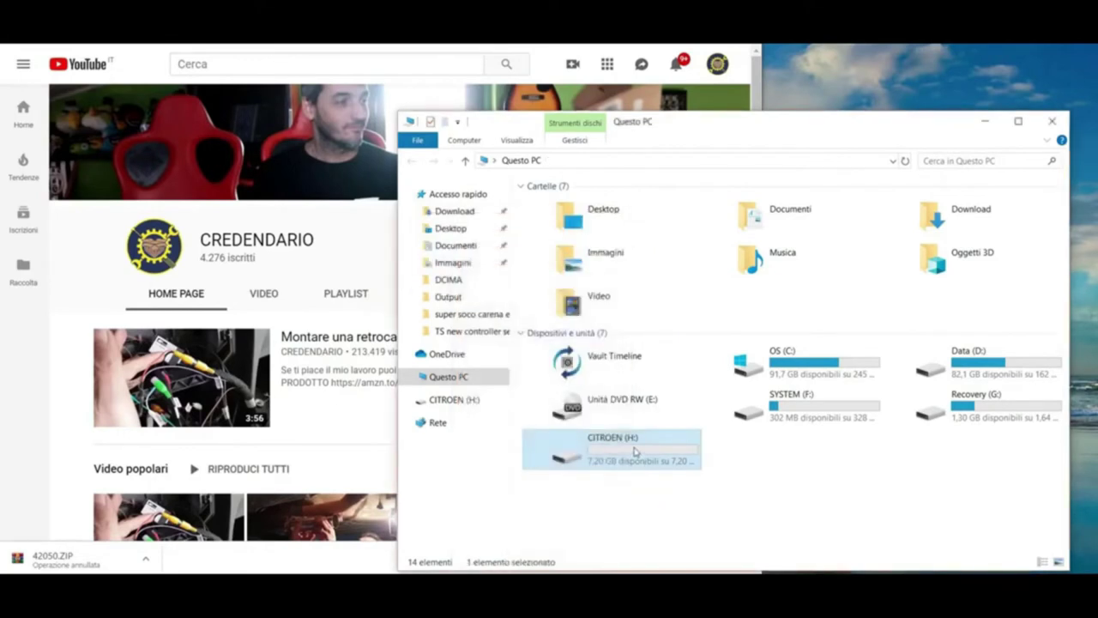
Open the empty CITROEN (H:) drive, move its window aside, and select the 42050 folder.
{"action": "double_click", "coordinate": [635, 452]}
{"action": "left_click_drag", "start_coordinate": [767, 118], "coordinate": [487, 66]}
{"action": "left_click", "coordinate": [955, 293]}
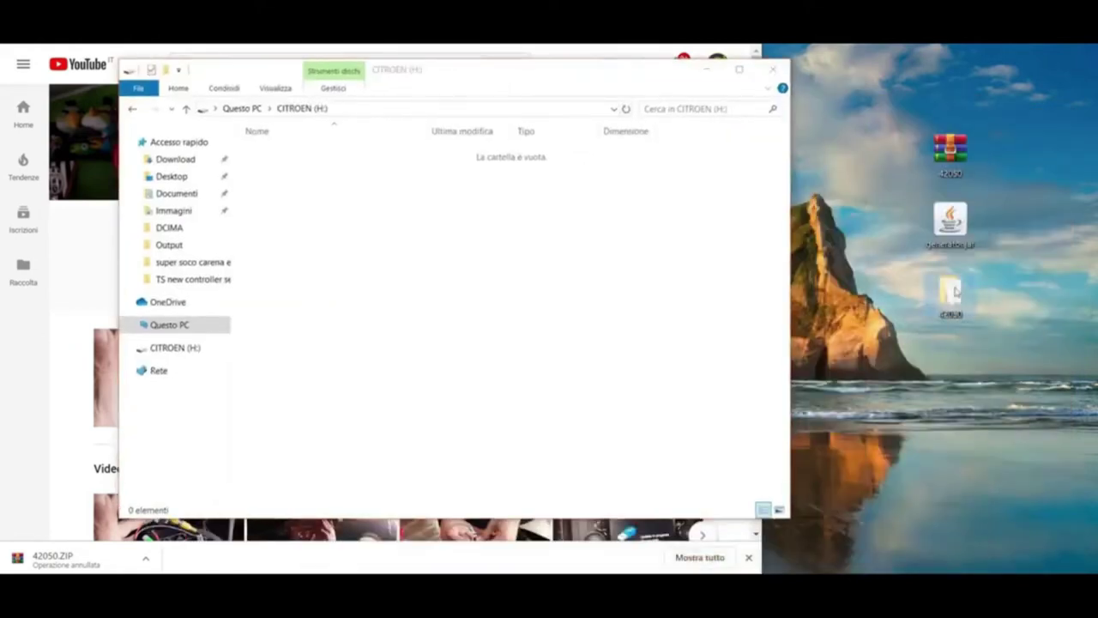
Drag all 19 items of the 42050 folder onto CITROEN (H:) to start copying, then minimize it.
{"action": "double_click", "coordinate": [955, 293]}
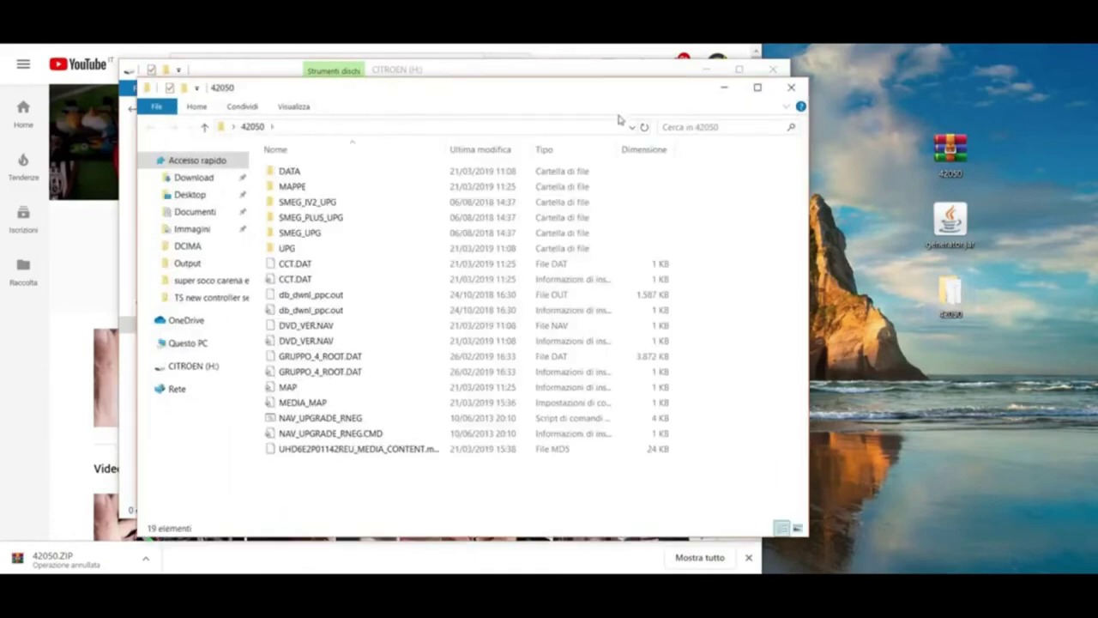
{"action": "left_click_drag", "start_coordinate": [619, 103], "coordinate": [921, 110]}
{"action": "left_click_drag", "start_coordinate": [995, 508], "coordinate": [344, 269]}
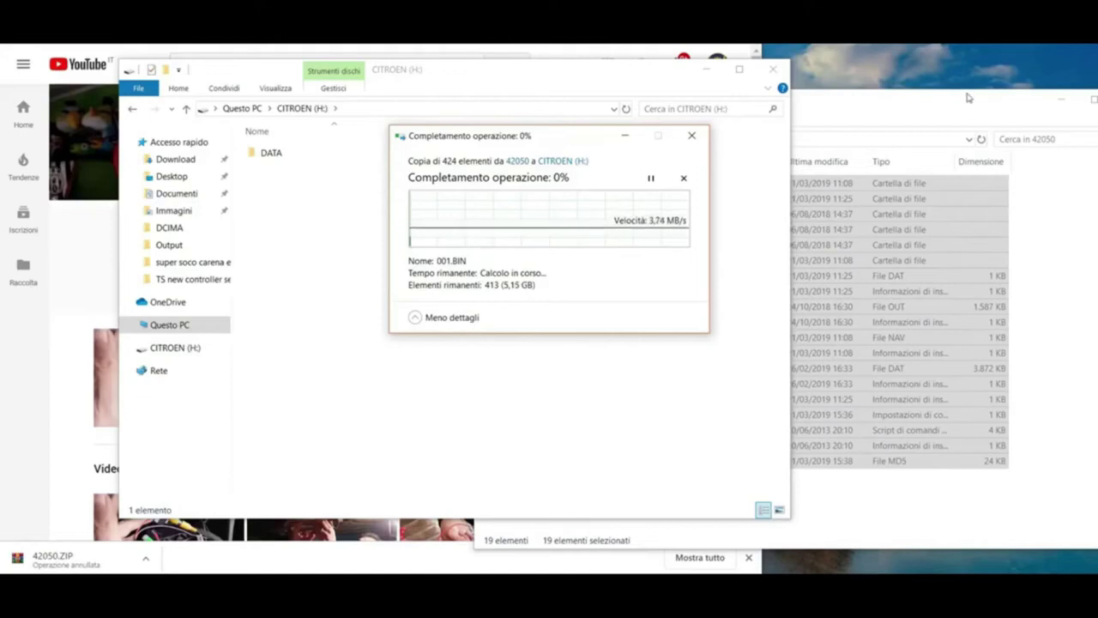
{"action": "left_click", "coordinate": [1010, 107]}
{"action": "left_click_drag", "start_coordinate": [975, 103], "coordinate": [871, 129]}
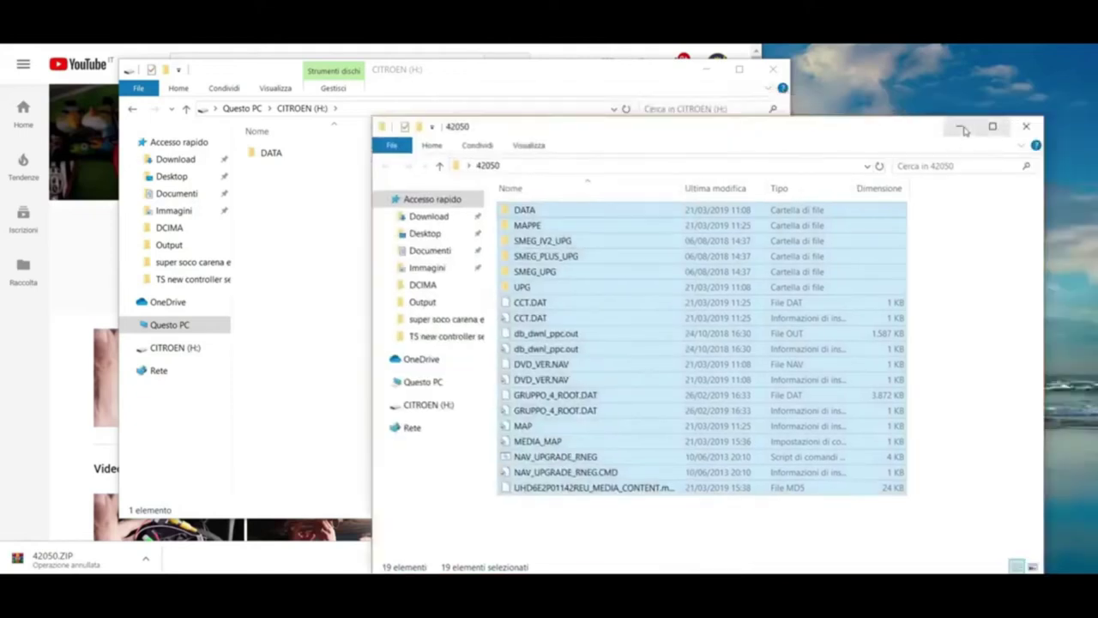
{"action": "left_click", "coordinate": [958, 126]}
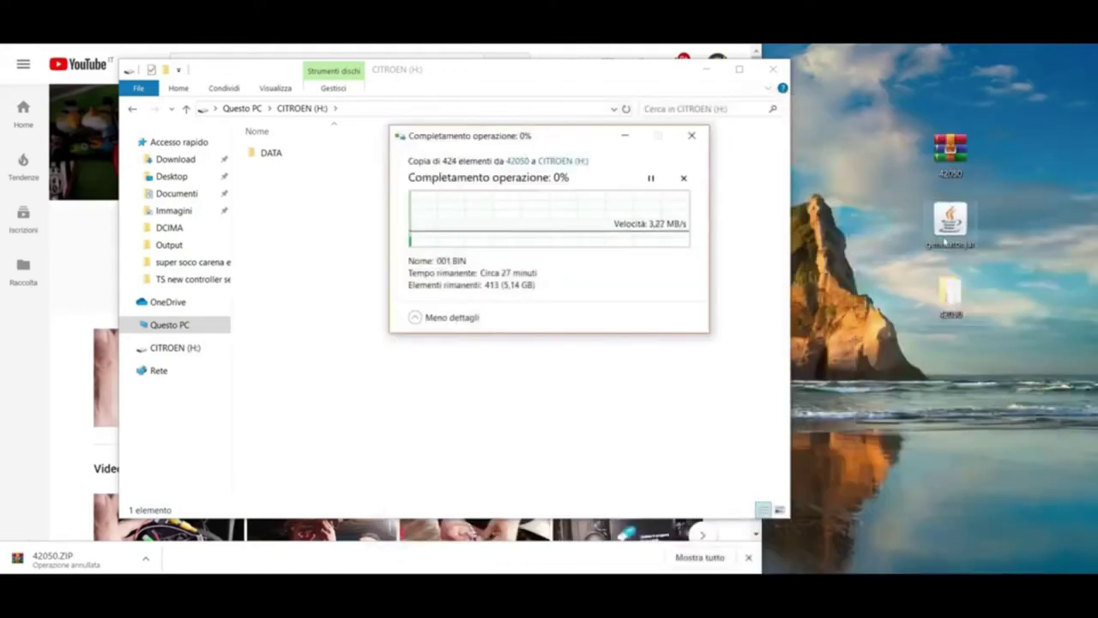
Launch generator.jar from the desktop and position its window.
{"action": "left_click", "coordinate": [960, 215]}
{"action": "double_click", "coordinate": [959, 215]}
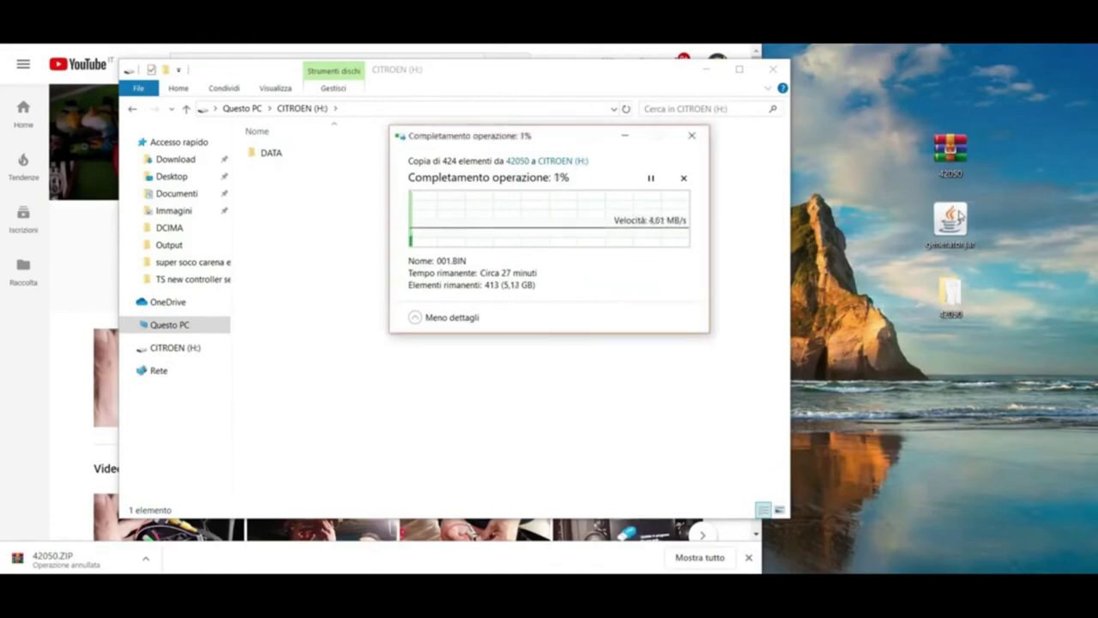
{"action": "left_click_drag", "start_coordinate": [38, 50], "coordinate": [704, 331]}
{"action": "left_click_drag", "start_coordinate": [554, 138], "coordinate": [312, 25]}
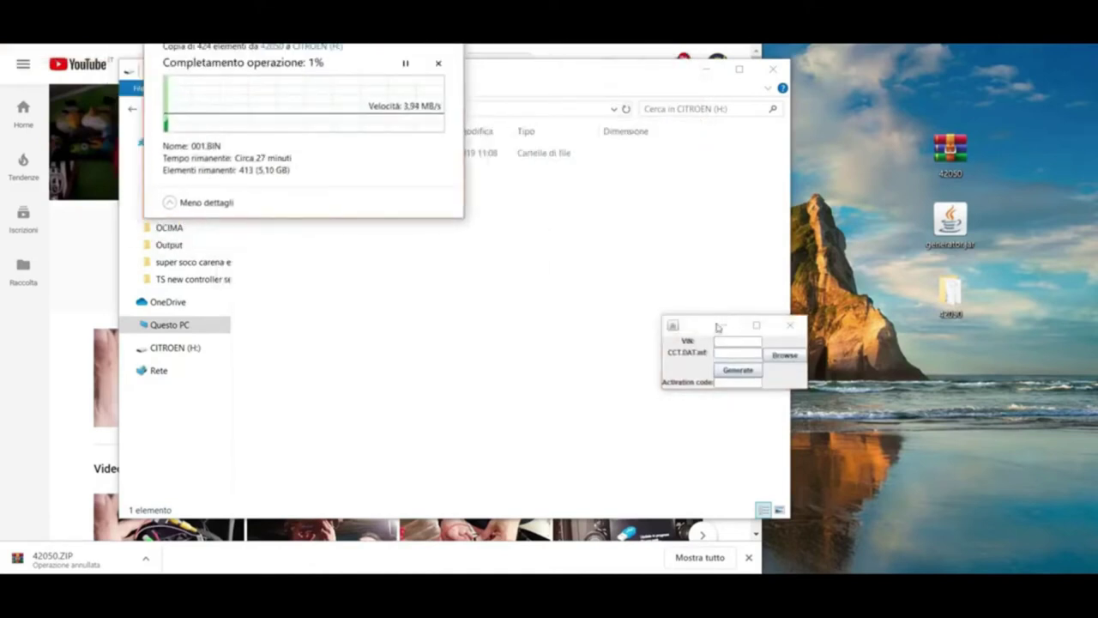
Make the generator window taller and wider so its fields are larger.
{"action": "left_click_drag", "start_coordinate": [696, 317], "coordinate": [693, 218]}
{"action": "left_click_drag", "start_coordinate": [662, 324], "coordinate": [543, 320]}
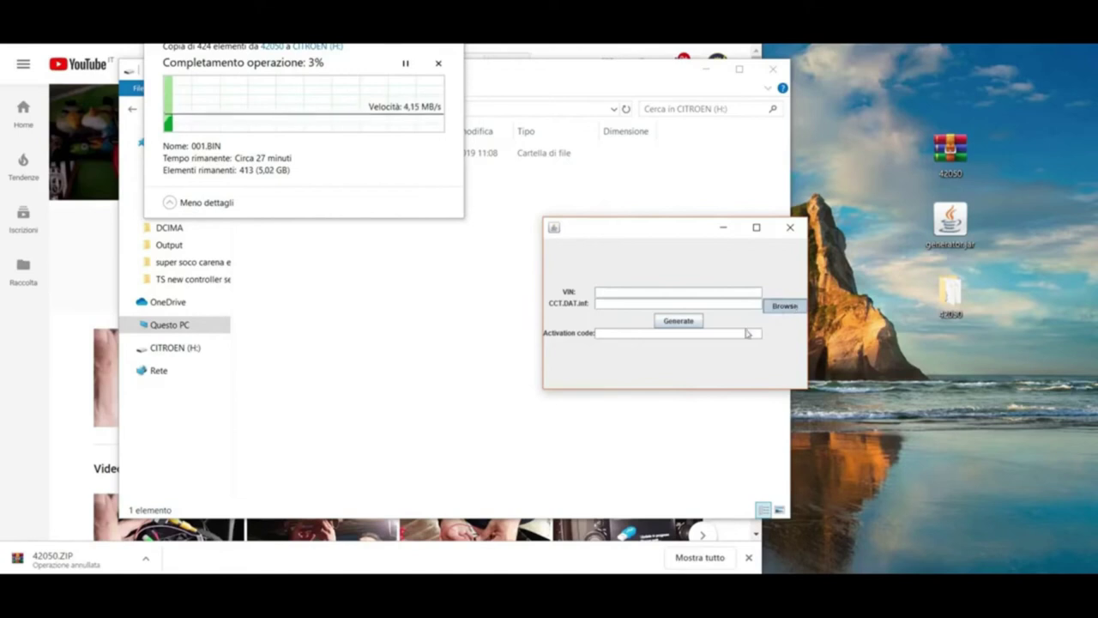
Browse to the 42050 folder and look in SMEG_UPG\DATA for the CCT.DAT file.
{"action": "left_click", "coordinate": [772, 307]}
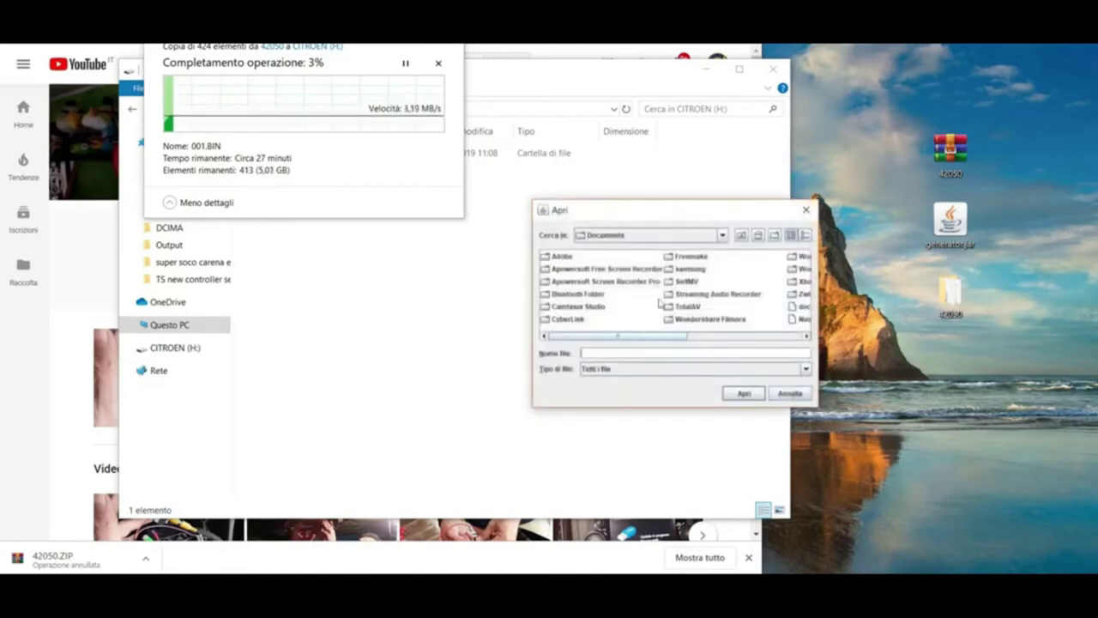
{"action": "left_click", "coordinate": [722, 235]}
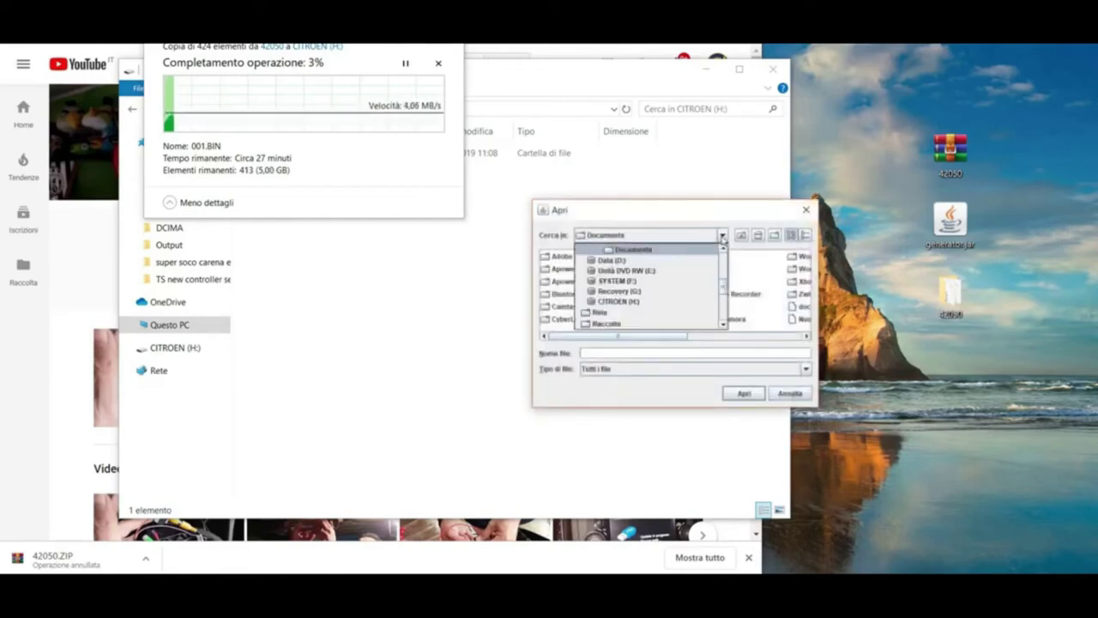
{"action": "left_click", "coordinate": [635, 300]}
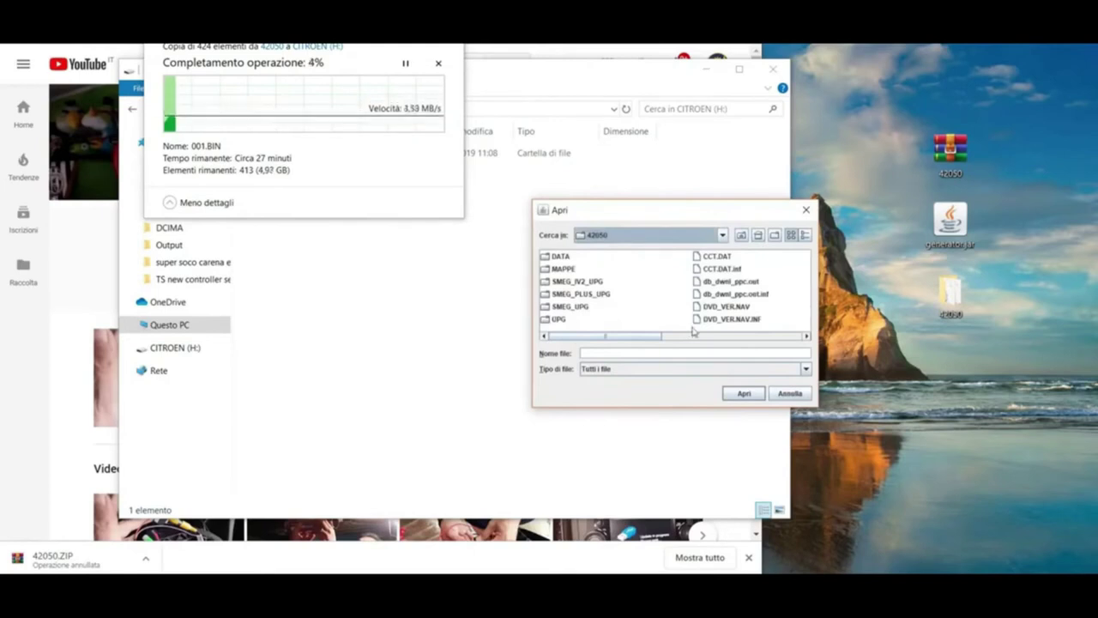
{"action": "mouse_move", "coordinate": [644, 336]}
{"action": "left_mouse_down"}
{"action": "mouse_move", "coordinate": [792, 340]}
{"action": "mouse_move", "coordinate": [631, 340]}
{"action": "left_mouse_up"}
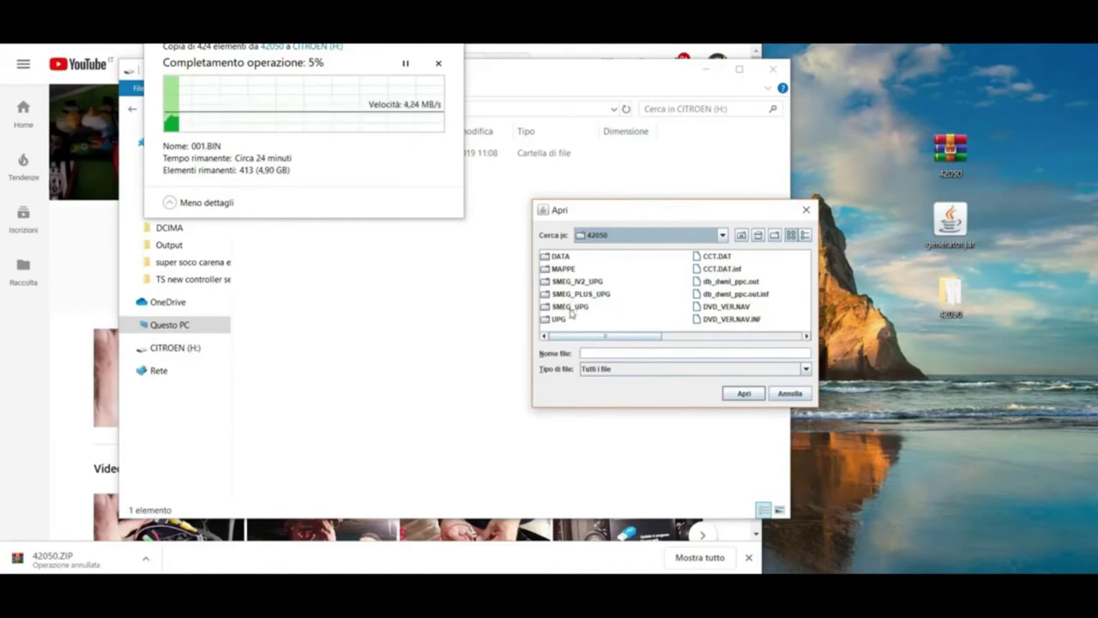
{"action": "left_click", "coordinate": [572, 307]}
{"action": "double_click", "coordinate": [571, 309]}
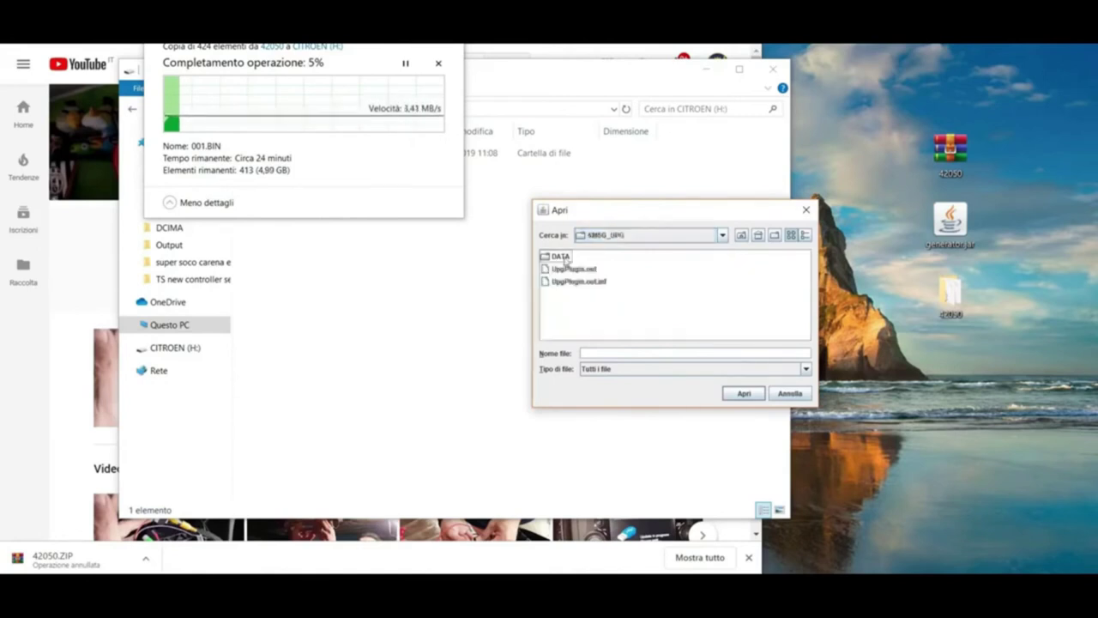
{"action": "left_click", "coordinate": [562, 257]}
{"action": "double_click", "coordinate": [561, 257]}
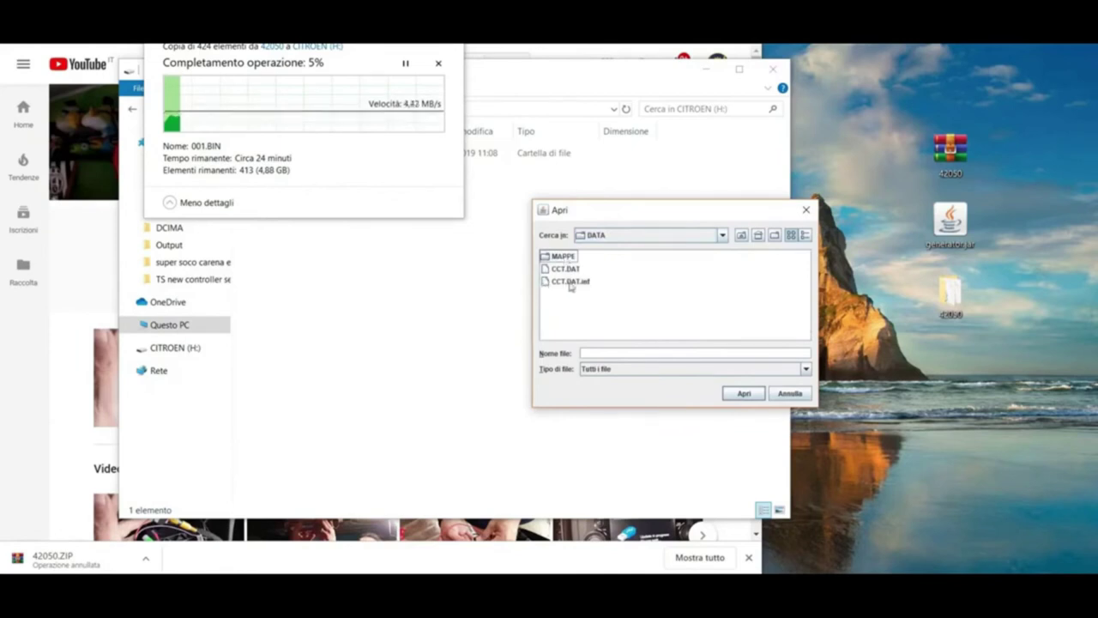
Compare the DATA folders inside SMEG_PLUS_UPG and SMEG_IV2_UPG.
{"action": "left_click", "coordinate": [743, 236]}
{"action": "left_click", "coordinate": [744, 237]}
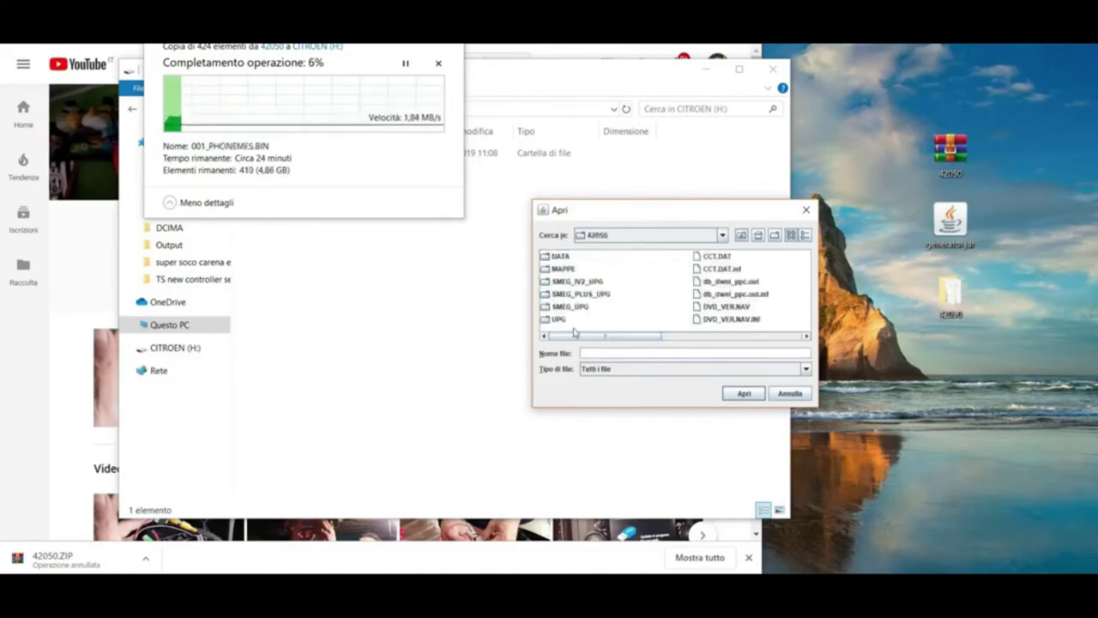
{"action": "left_click", "coordinate": [579, 296]}
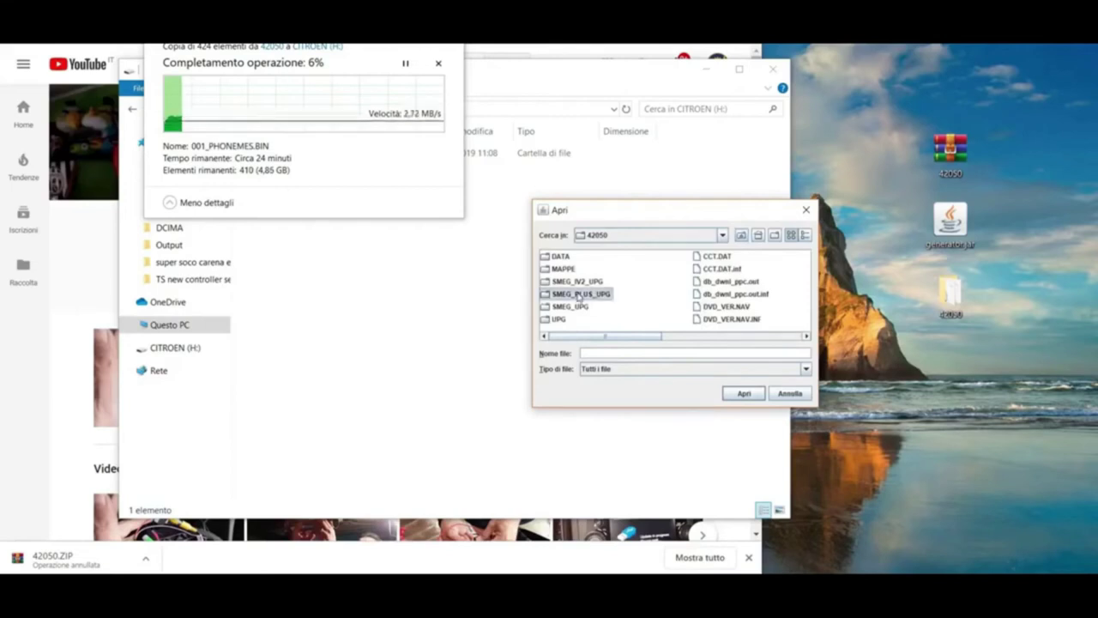
{"action": "double_click", "coordinate": [578, 296]}
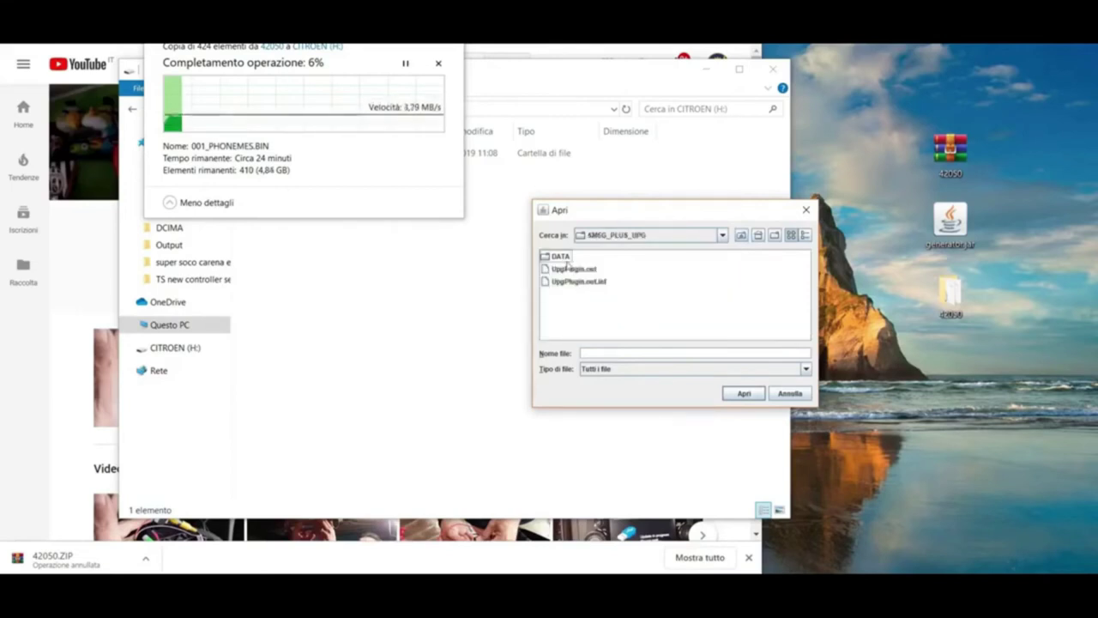
{"action": "left_click", "coordinate": [566, 257]}
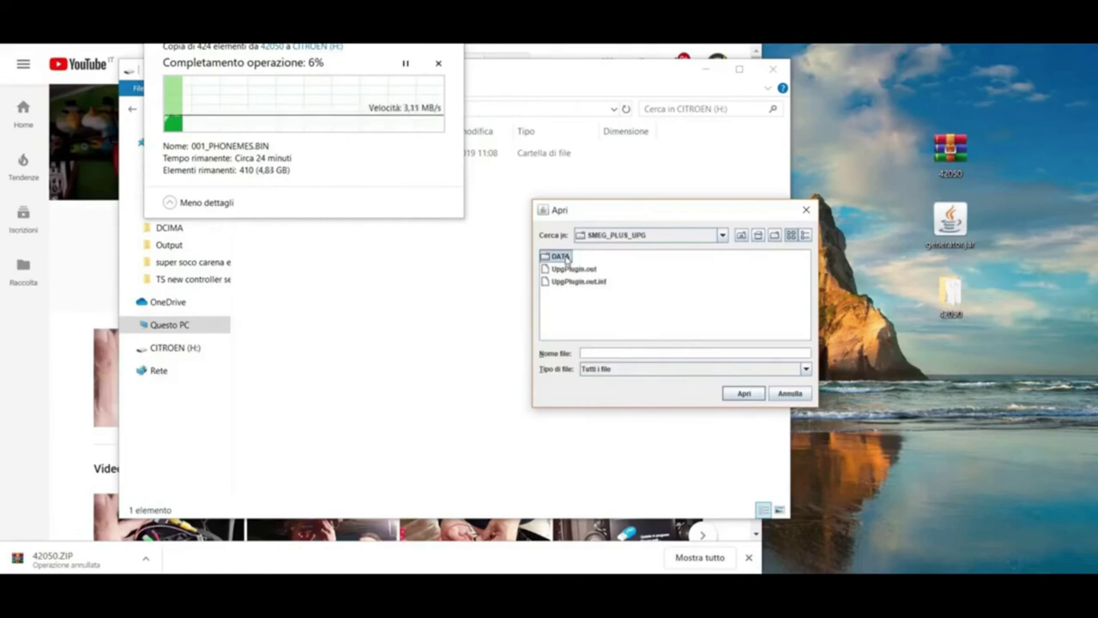
{"action": "double_click", "coordinate": [566, 257]}
{"action": "left_click", "coordinate": [743, 236]}
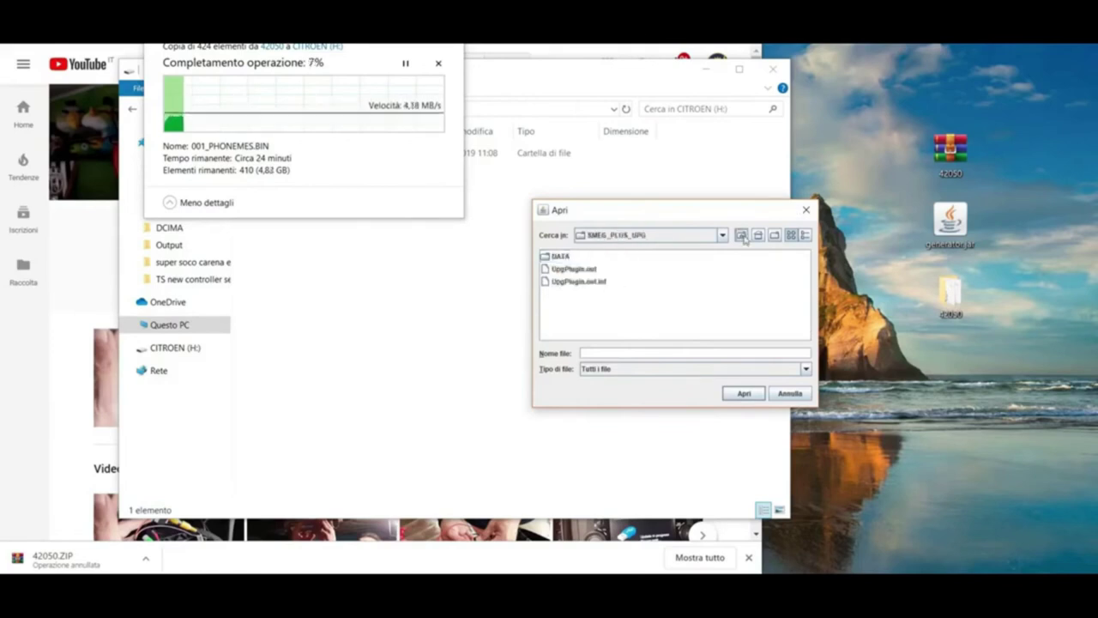
{"action": "left_click", "coordinate": [743, 236]}
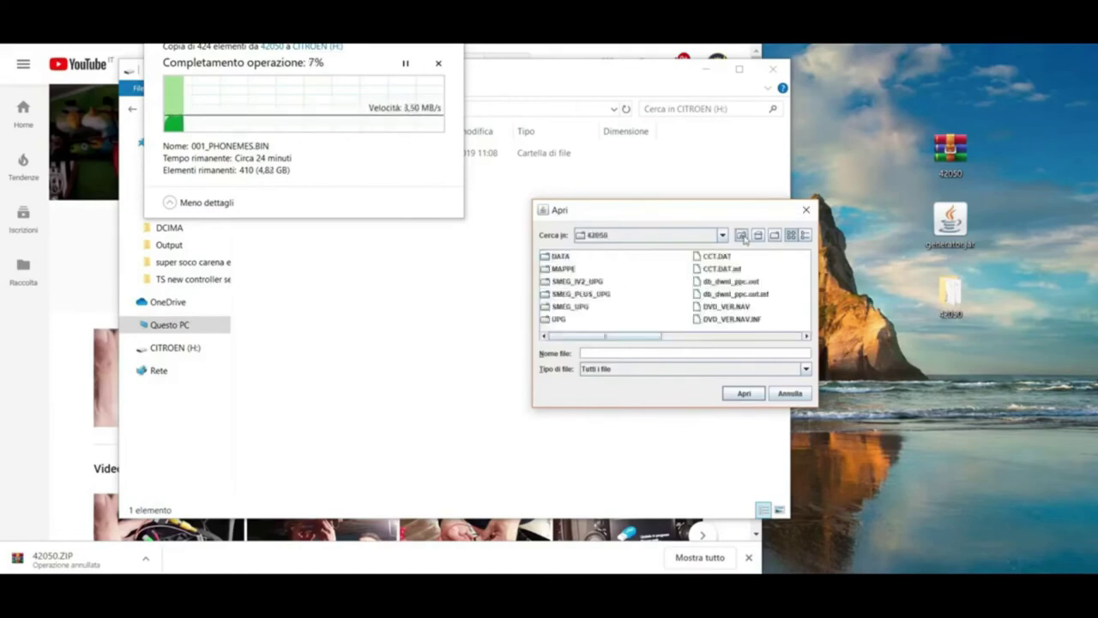
{"action": "left_click", "coordinate": [572, 283]}
{"action": "double_click", "coordinate": [572, 283]}
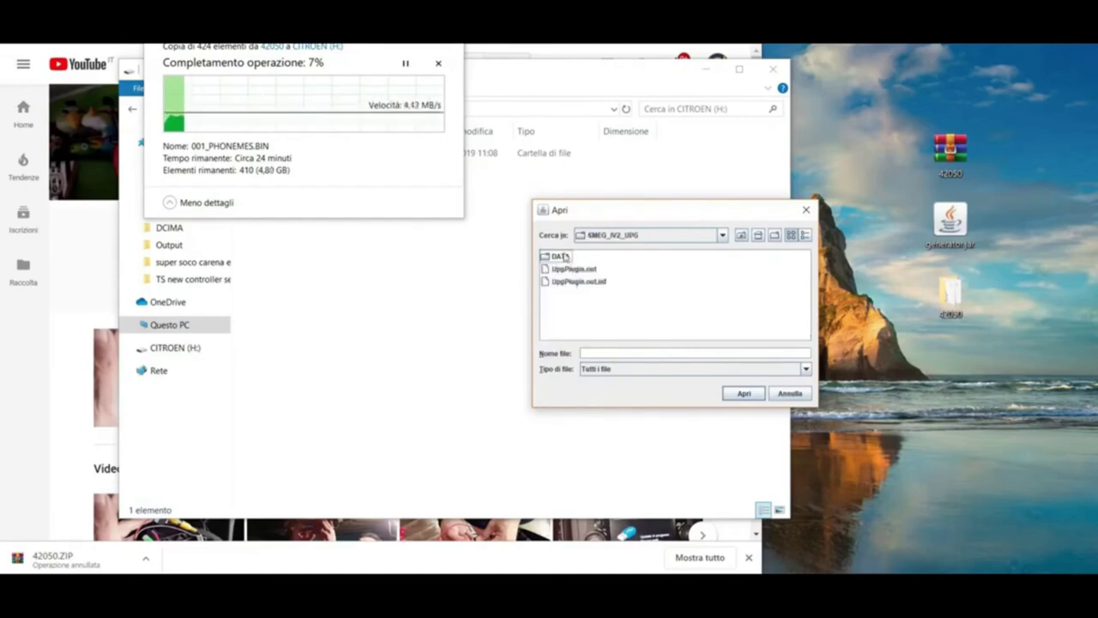
{"action": "left_click", "coordinate": [558, 256]}
{"action": "double_click", "coordinate": [559, 256]}
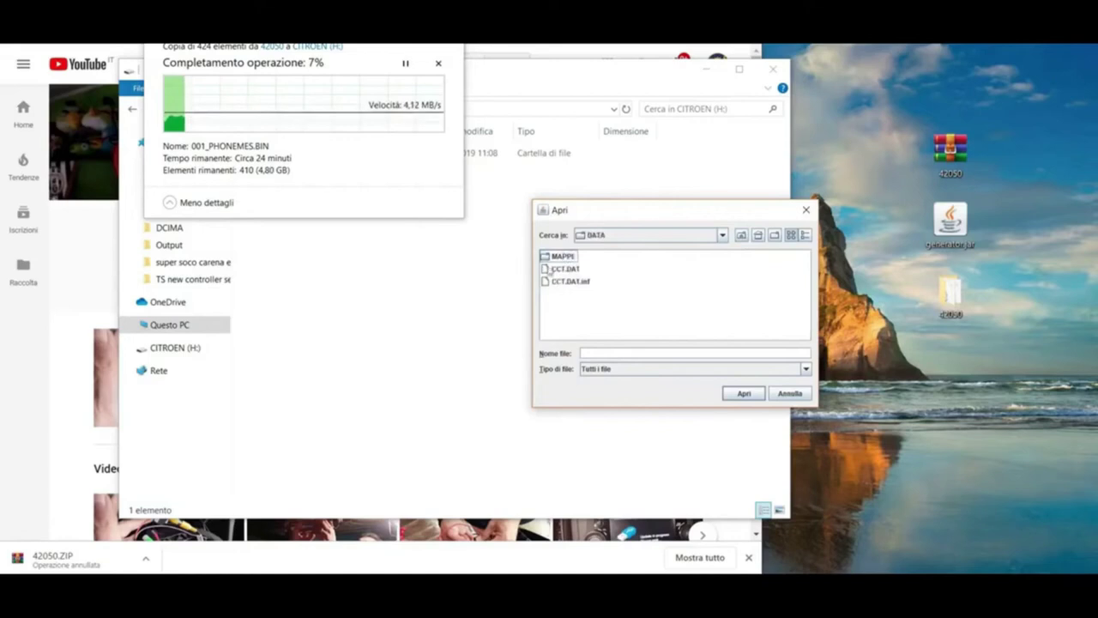
{"action": "left_click", "coordinate": [742, 236]}
{"action": "left_click", "coordinate": [743, 236]}
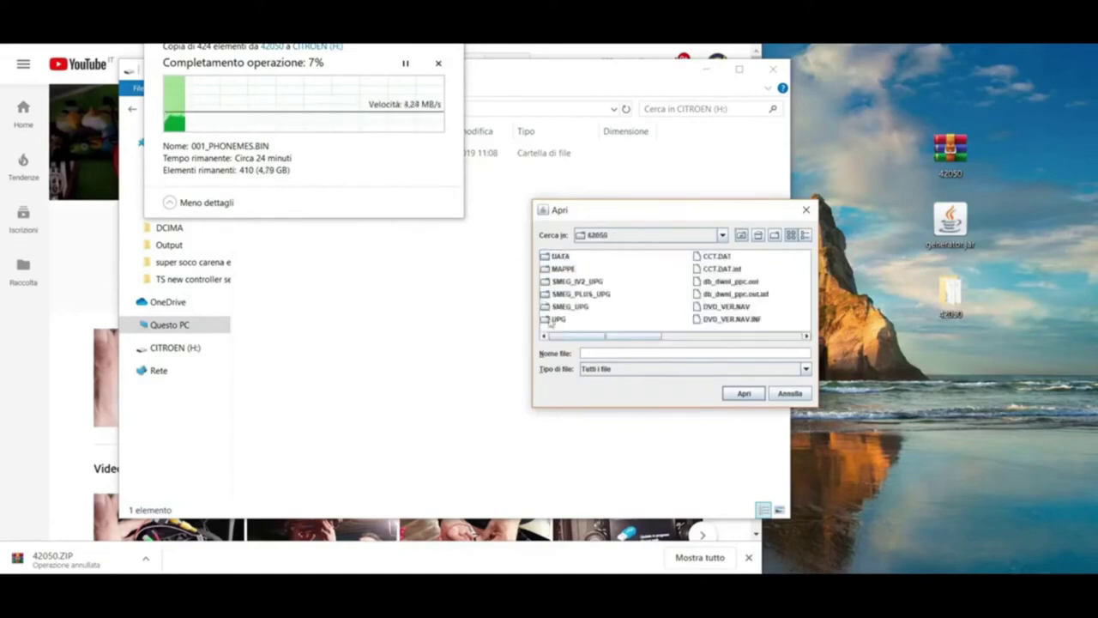
Choose CCT.DAT.inf from SMEG_PLUS_UPG\DATA as the generator's input file.
{"action": "left_click", "coordinate": [590, 294]}
{"action": "double_click", "coordinate": [590, 294]}
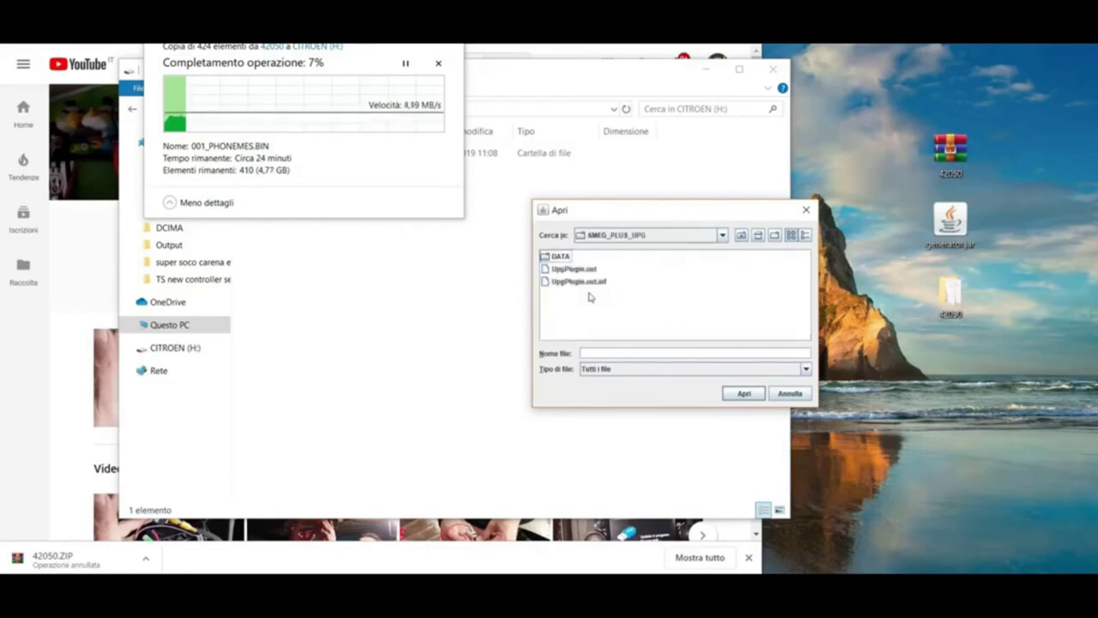
{"action": "left_click", "coordinate": [562, 257]}
{"action": "double_click", "coordinate": [565, 257]}
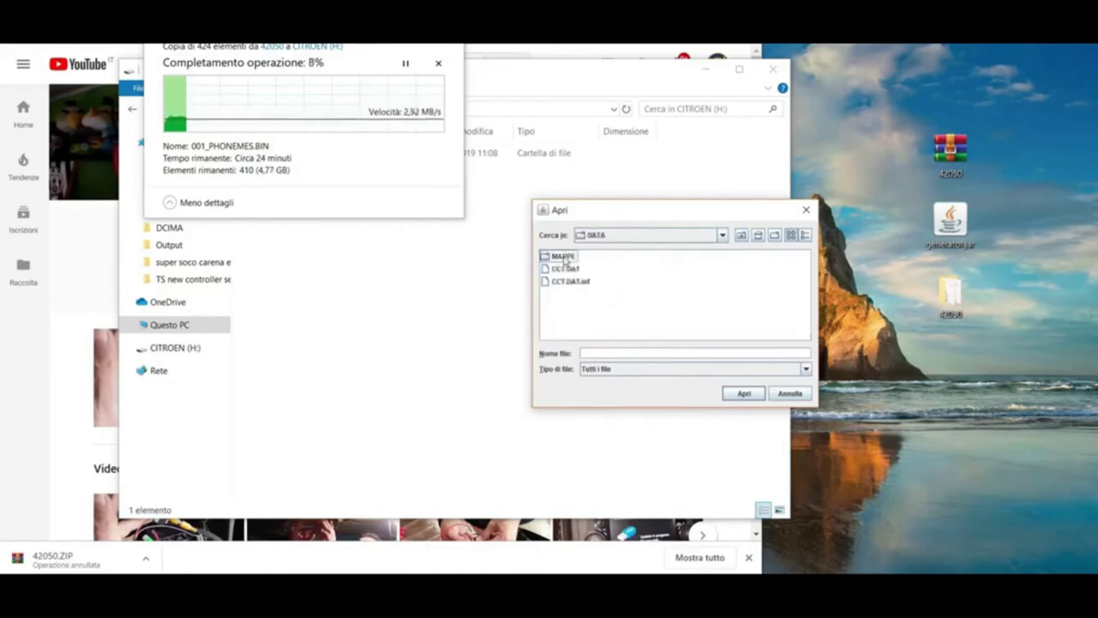
{"action": "double_click", "coordinate": [567, 281]}
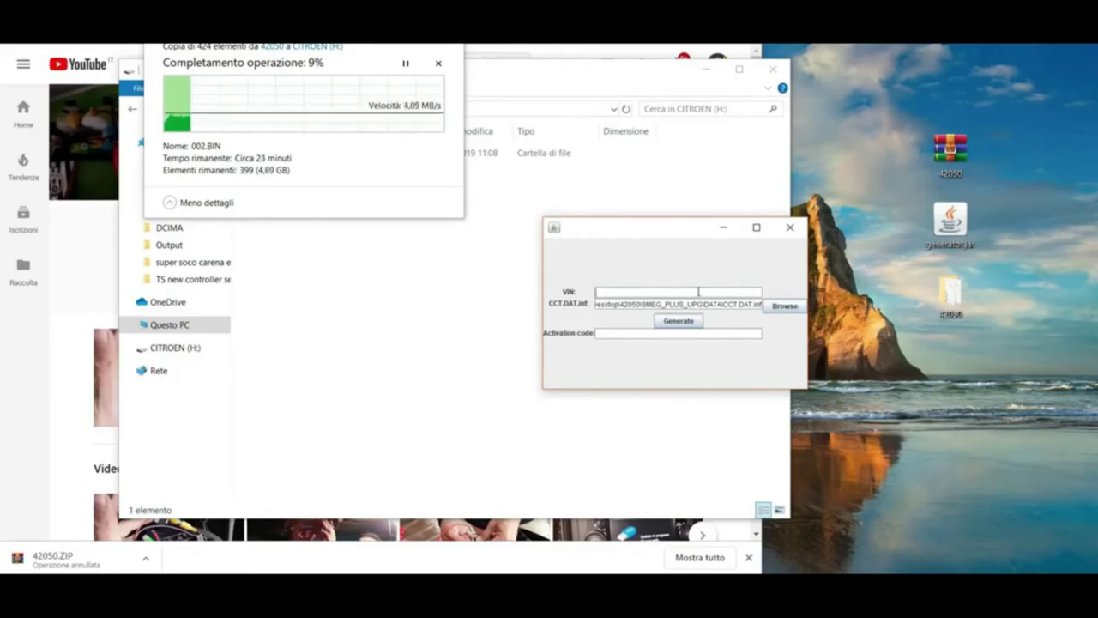
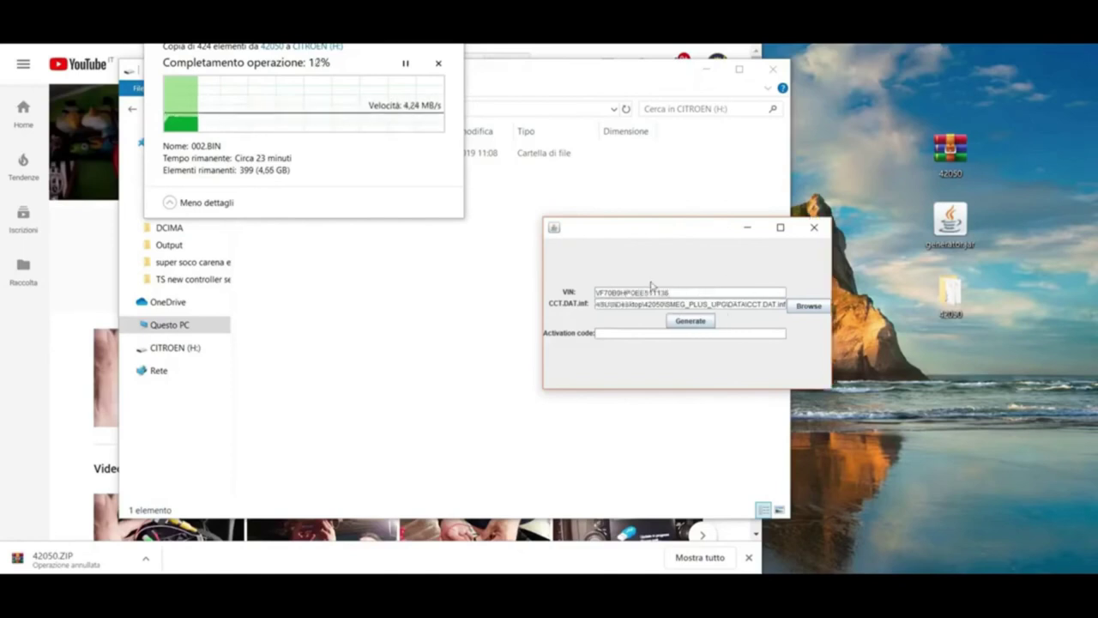
Enter the car's VIN in the VIN field and generate the activation code.
{"action": "left_click", "coordinate": [683, 322]}
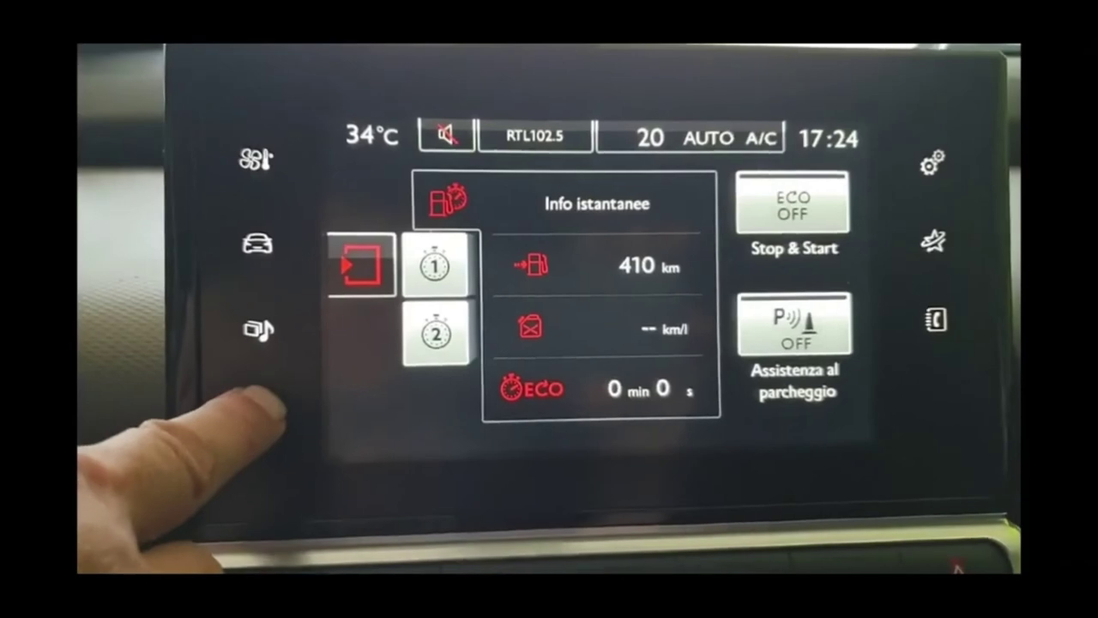
Close the Wi-Fi list and go through Configura mappa, Mappe and Ricerca to check for map updates.
{"action": "left_click", "coordinate": [225, 417]}
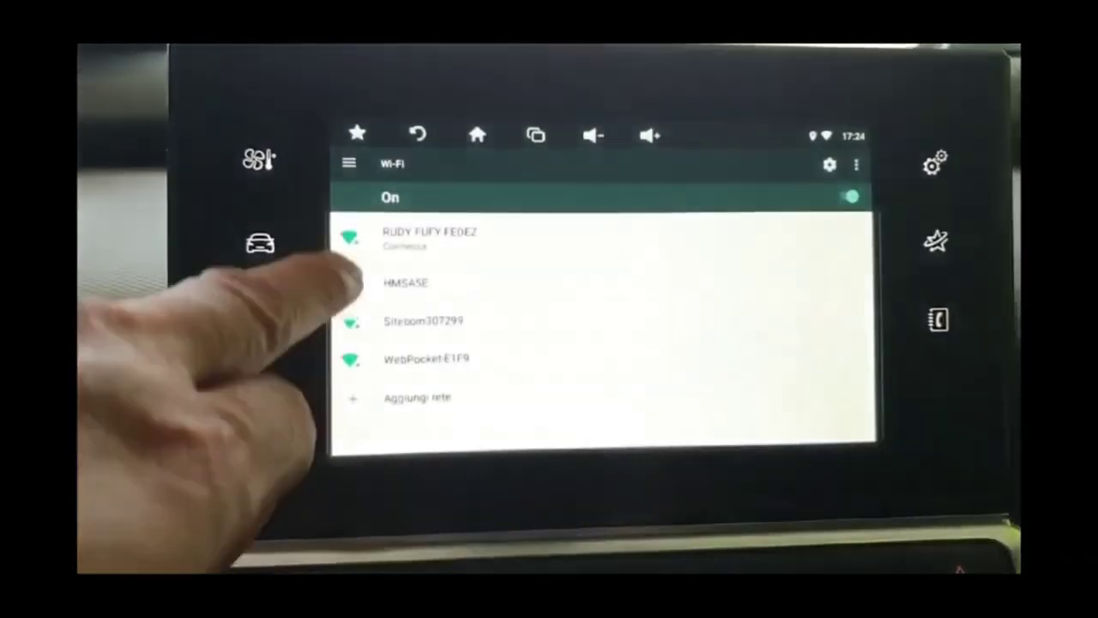
{"action": "left_click", "coordinate": [390, 120]}
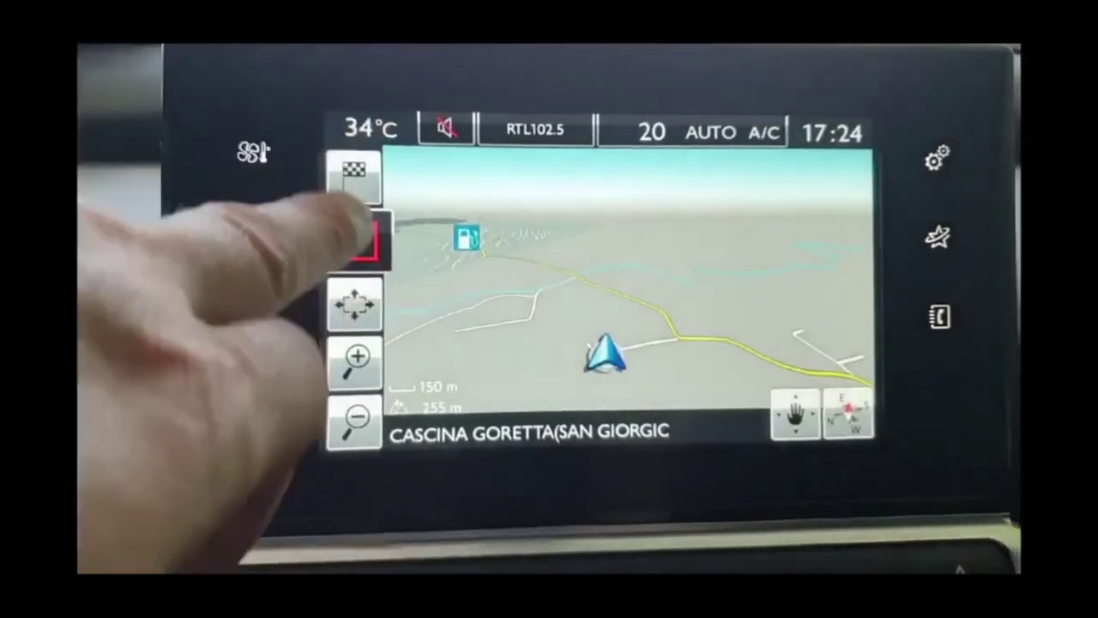
{"action": "left_click", "coordinate": [381, 240]}
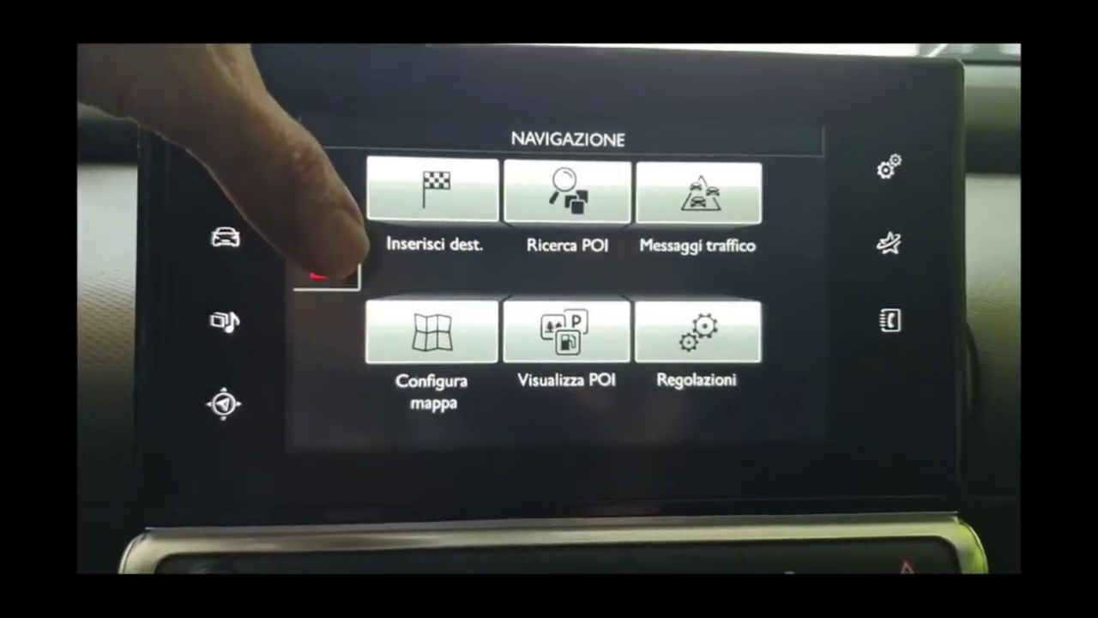
{"action": "left_click", "coordinate": [473, 296]}
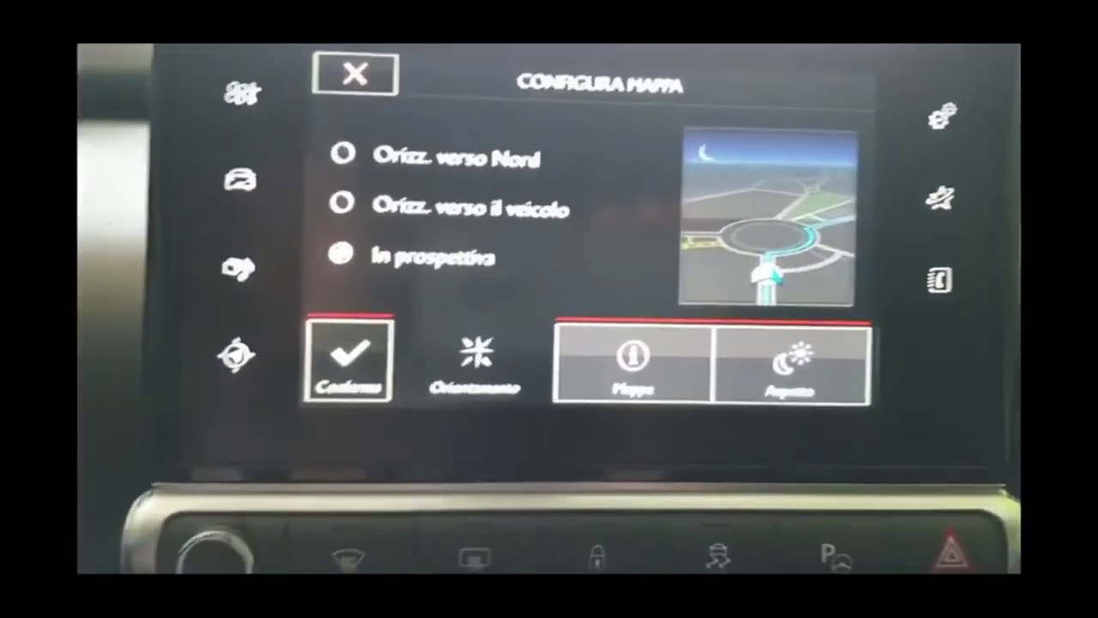
{"action": "left_click", "coordinate": [638, 373]}
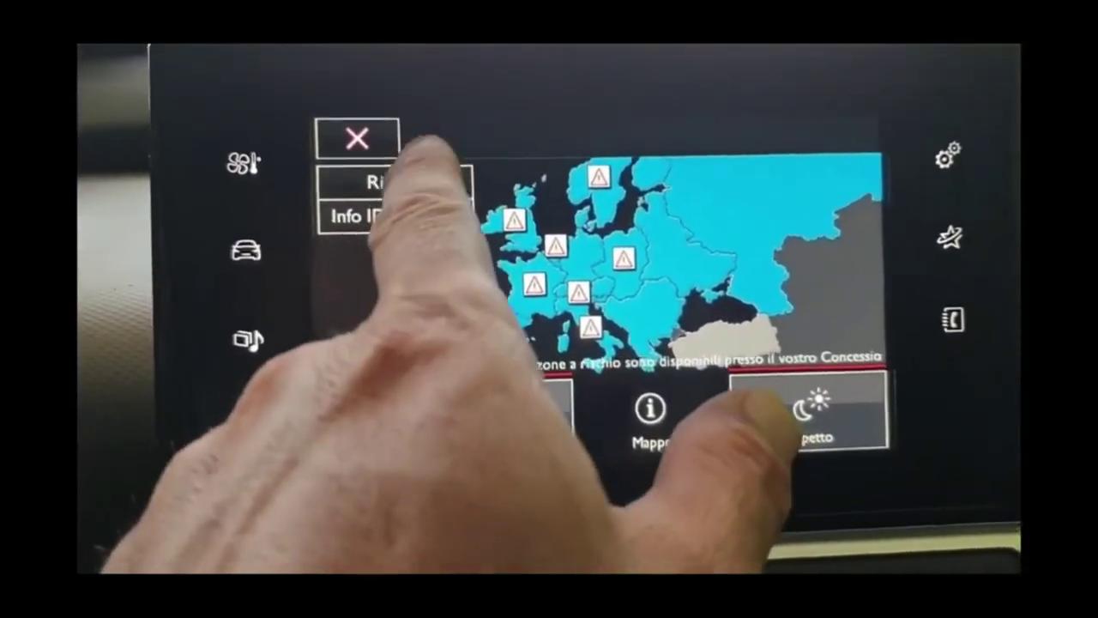
{"action": "left_click", "coordinate": [412, 182]}
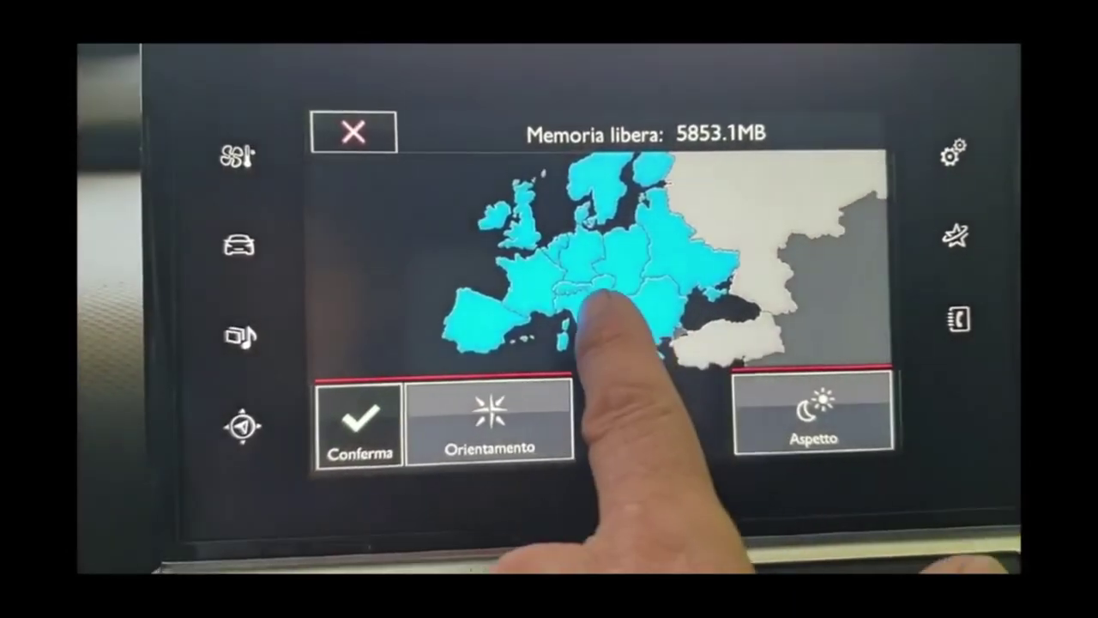
Open the region list and untick Benelux, Francia, Regno Unito, Scandinavia and Germania.
{"action": "left_click", "coordinate": [588, 310]}
{"action": "left_click", "coordinate": [623, 319]}
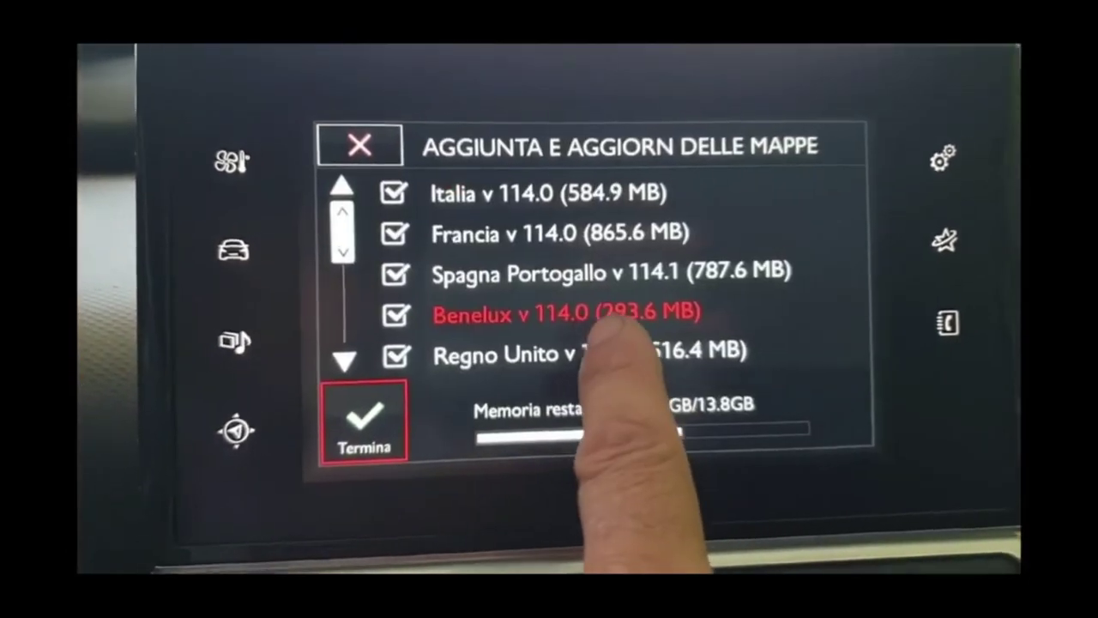
{"action": "left_click", "coordinate": [446, 310]}
{"action": "left_click", "coordinate": [390, 234]}
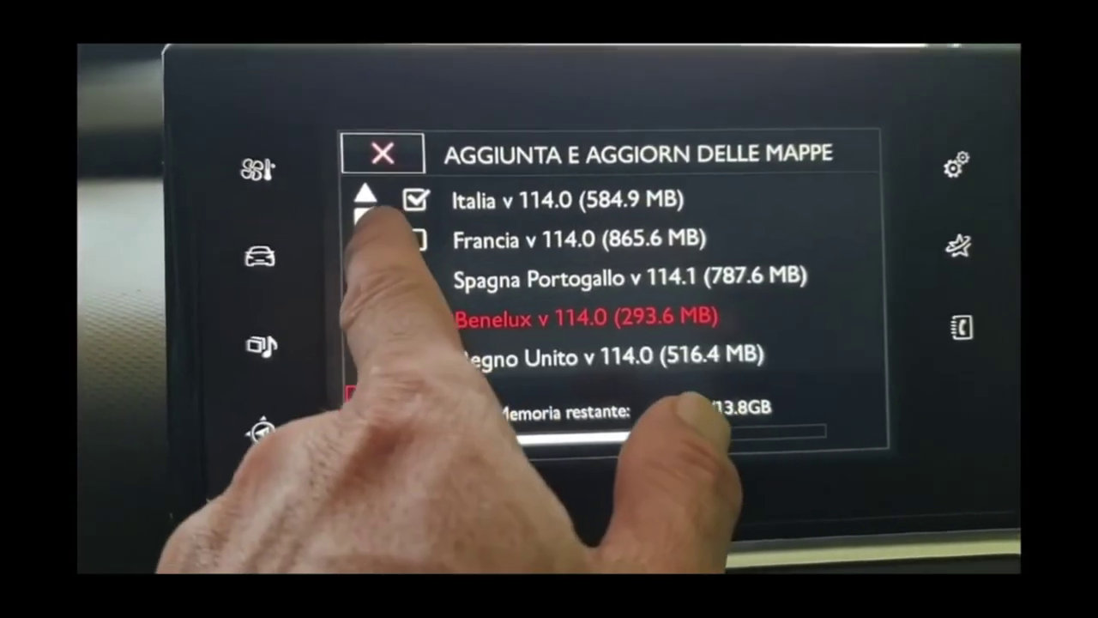
{"action": "left_click_drag", "start_coordinate": [373, 233], "coordinate": [377, 267]}
{"action": "left_click", "coordinate": [423, 197]}
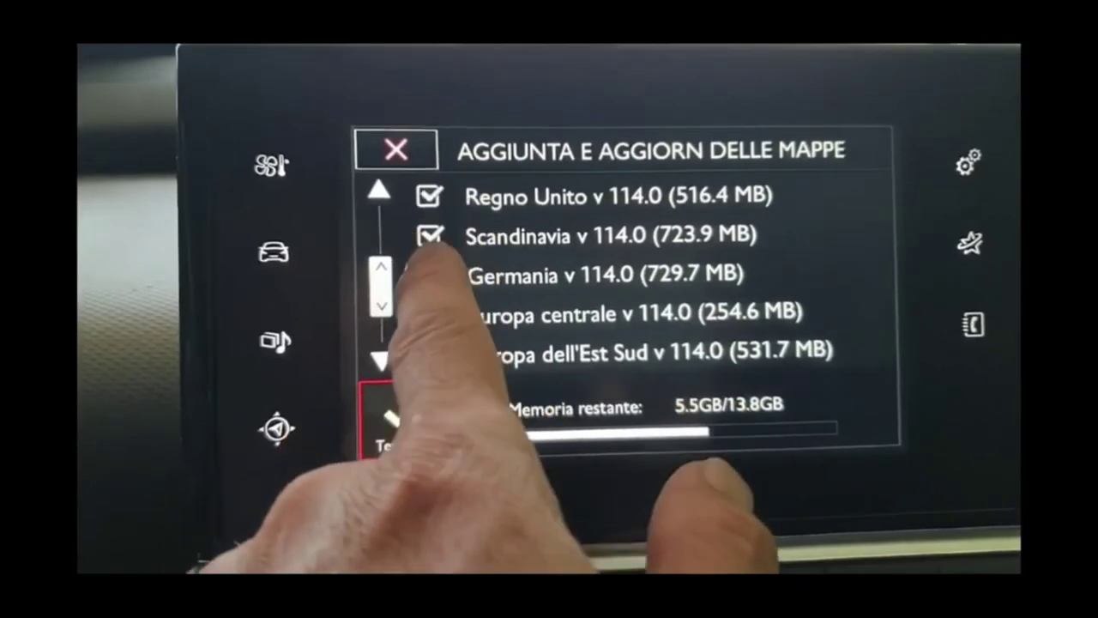
{"action": "left_click", "coordinate": [424, 196]}
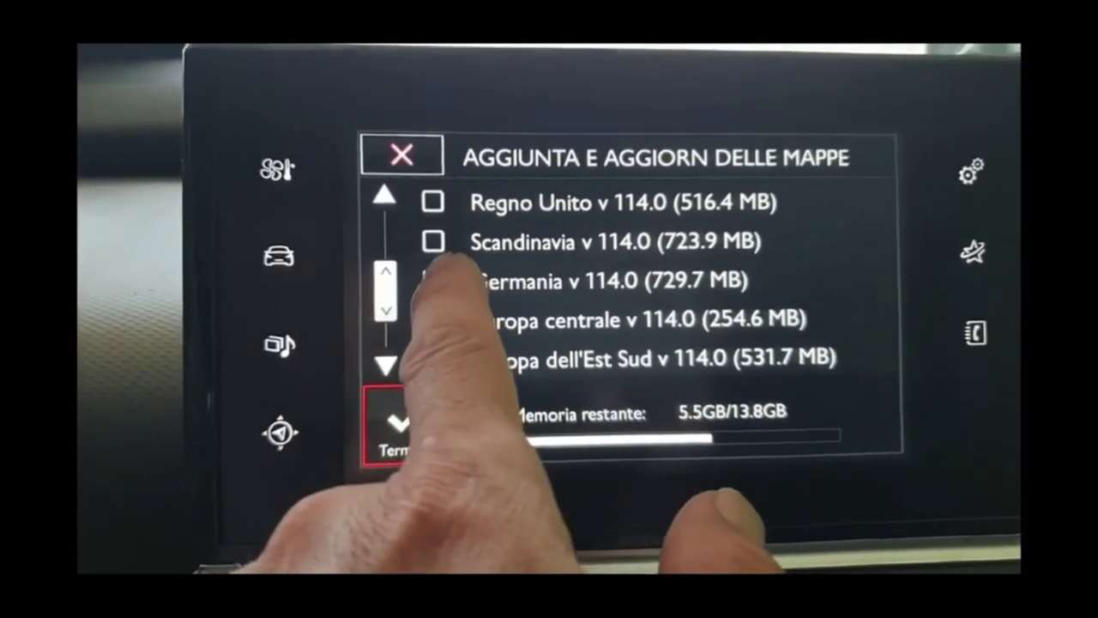
{"action": "left_click", "coordinate": [432, 359]}
Untick Europa centrale and Europa dell'Est Sud, leaving only Italia, and confirm with Termina.
{"action": "left_click_drag", "start_coordinate": [380, 292], "coordinate": [503, 295]}
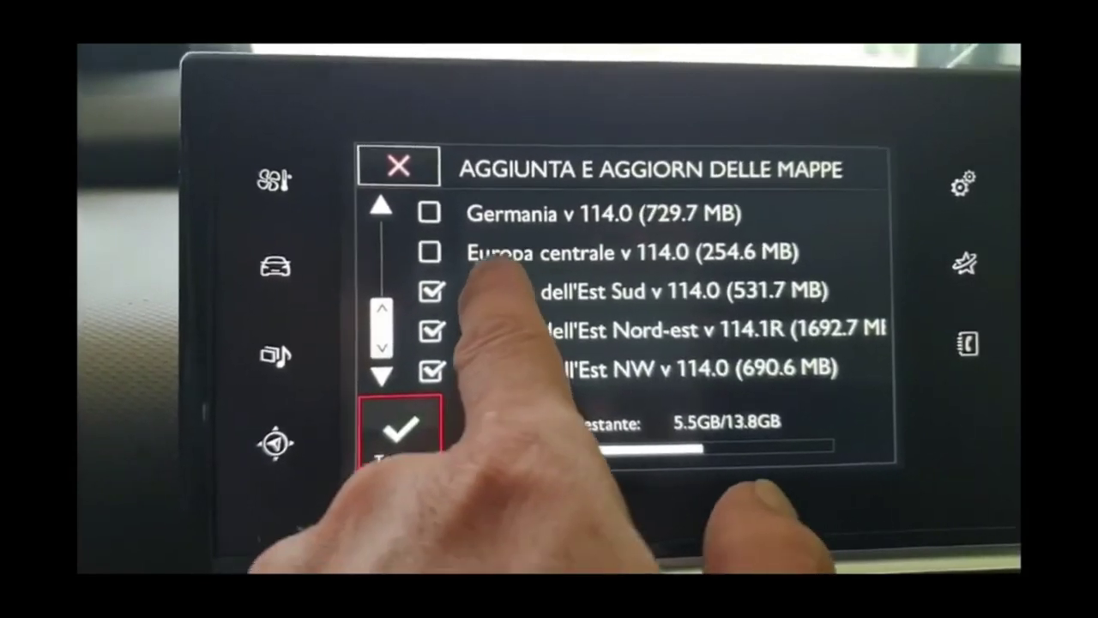
{"action": "left_click", "coordinate": [442, 287]}
{"action": "left_click", "coordinate": [470, 292]}
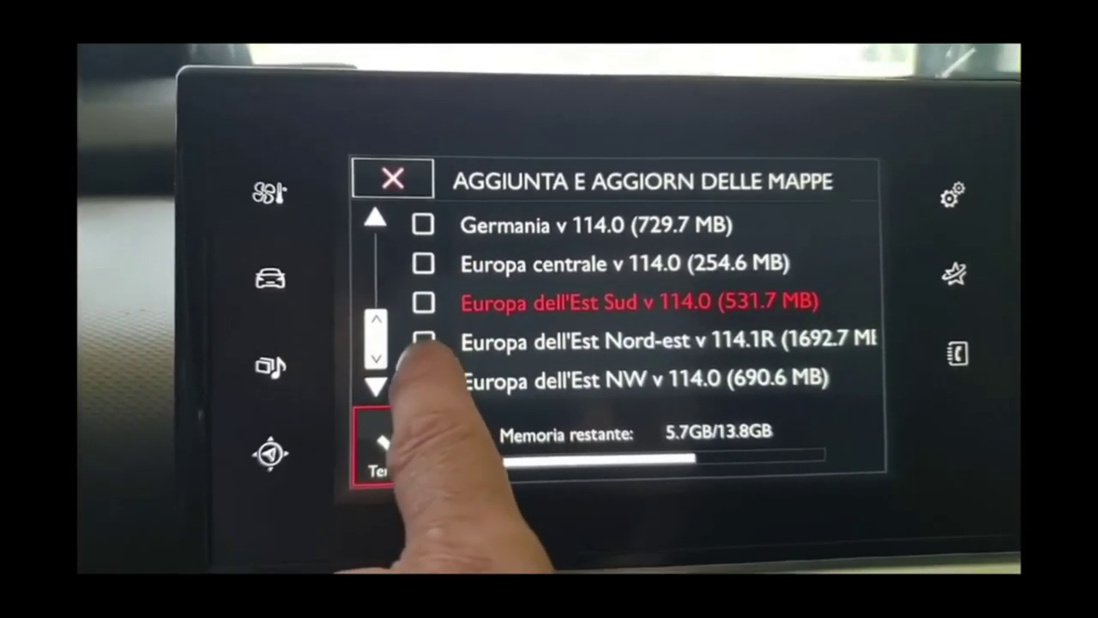
{"action": "left_click_drag", "start_coordinate": [383, 369], "coordinate": [367, 251]}
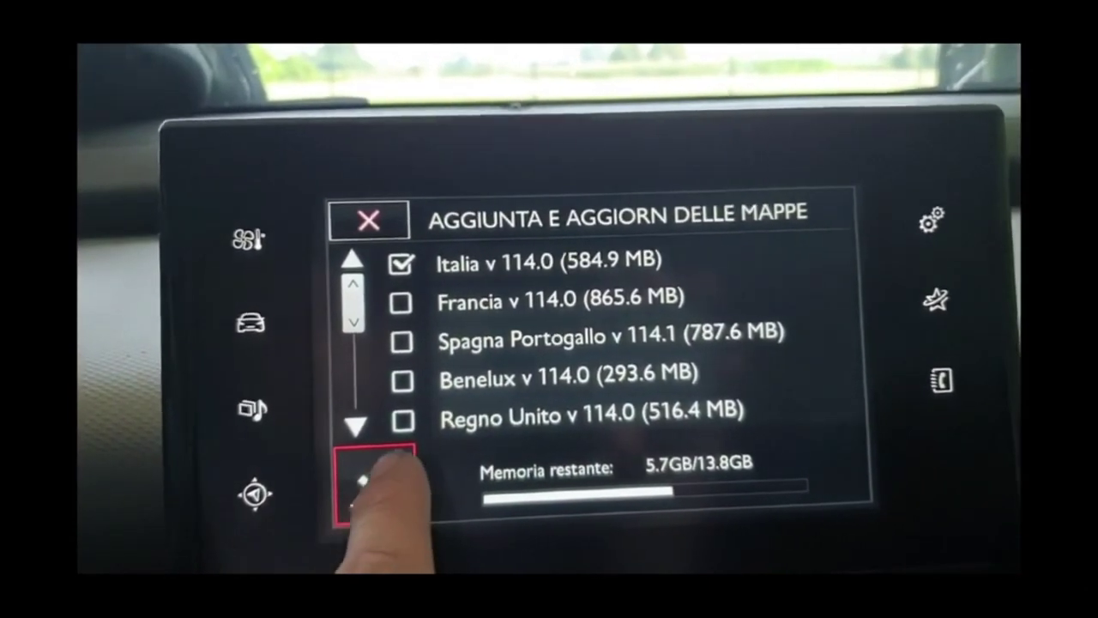
{"action": "left_click", "coordinate": [377, 482]}
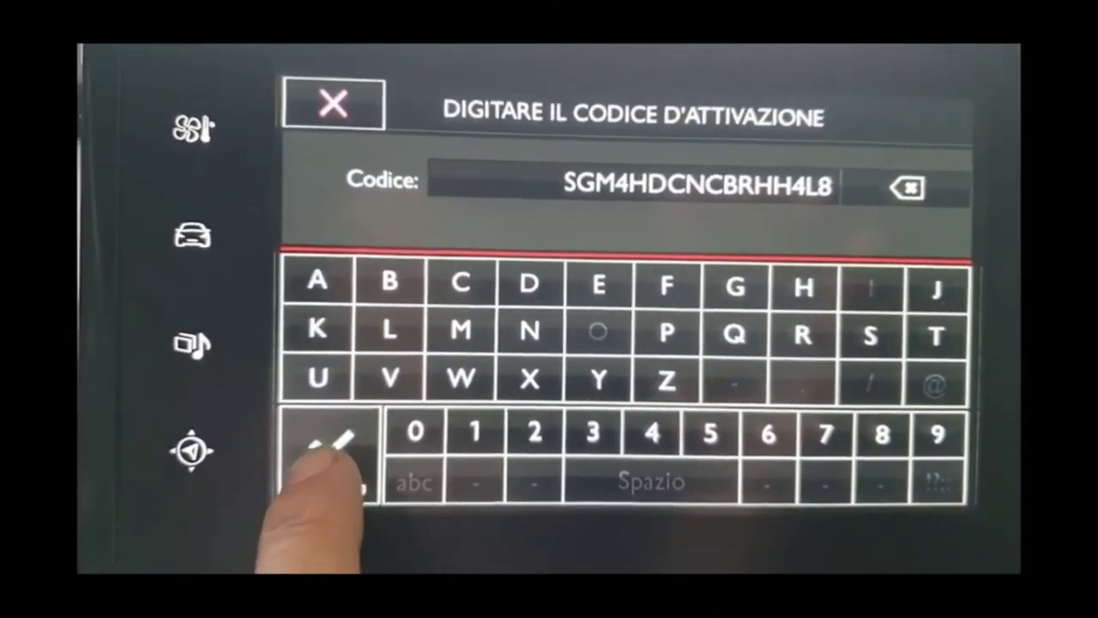
Confirm the entered activation code with Conferma.
{"action": "left_click", "coordinate": [311, 438]}
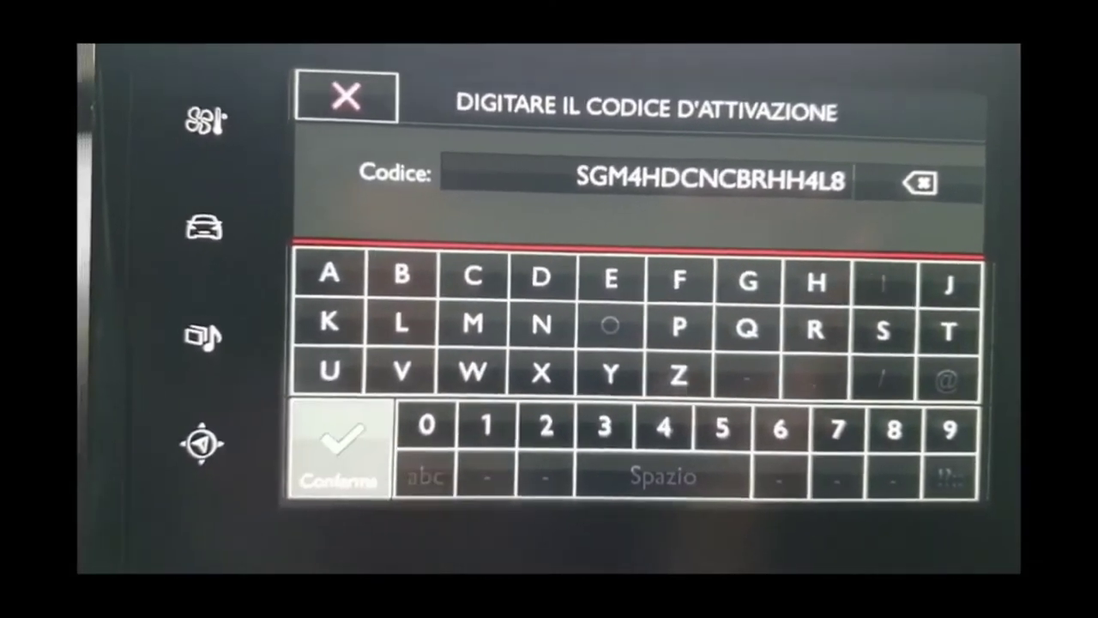